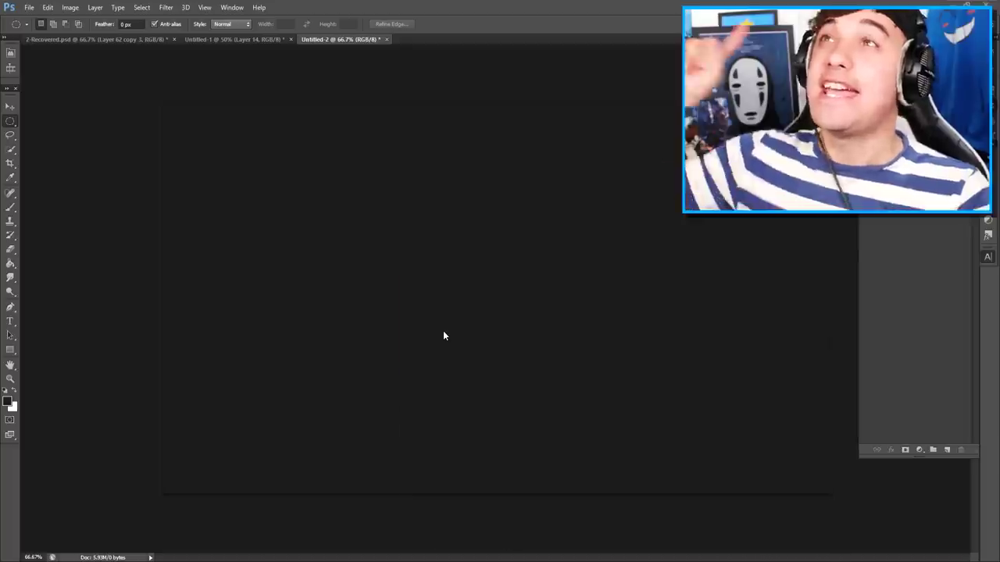
Paste the zebra character image, enlarge it beyond the canvas height and position it on the canvas's left half
{"action": "key", "text": "ctrl+v"}
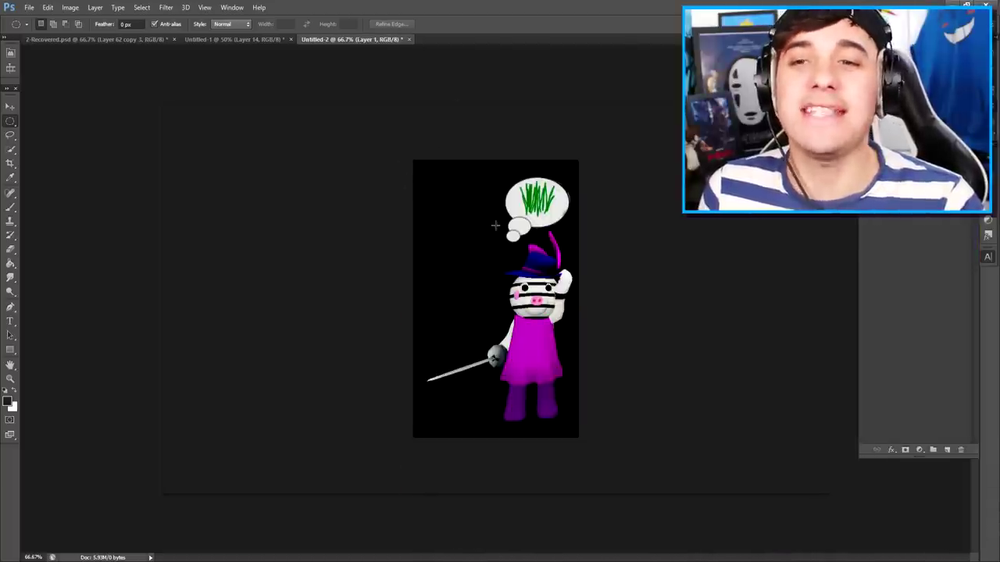
{"action": "left_click", "coordinate": [10, 107]}
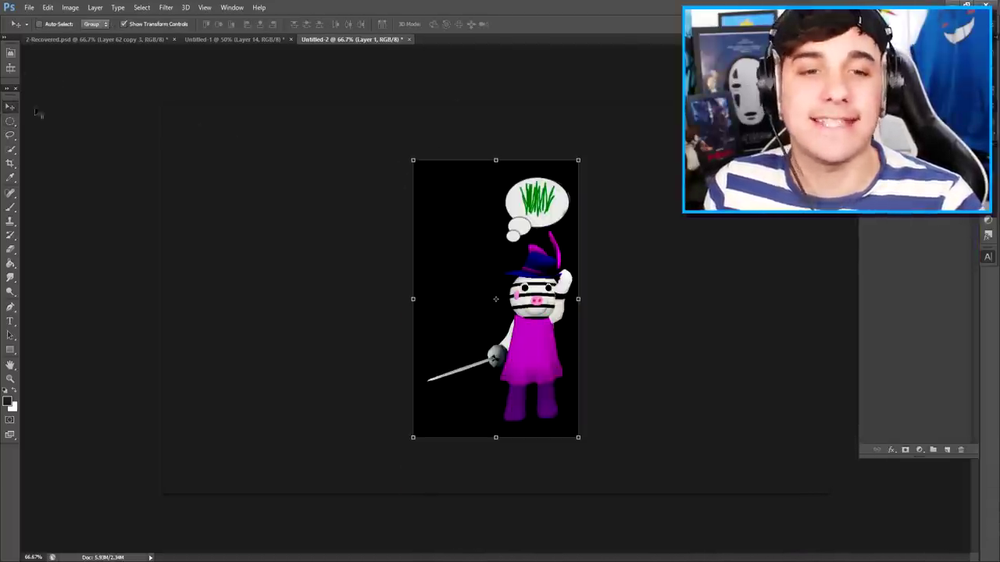
{"action": "left_click_drag", "start_coordinate": [413, 162], "coordinate": [223, 60]}
{"action": "left_click_drag", "start_coordinate": [446, 164], "coordinate": [321, 178]}
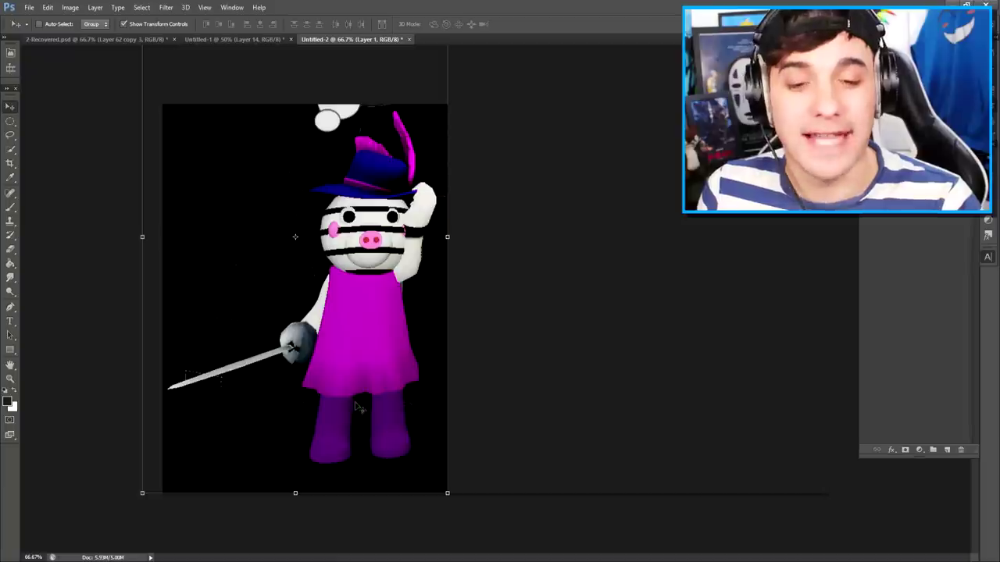
{"action": "left_click_drag", "start_coordinate": [361, 406], "coordinate": [420, 406]}
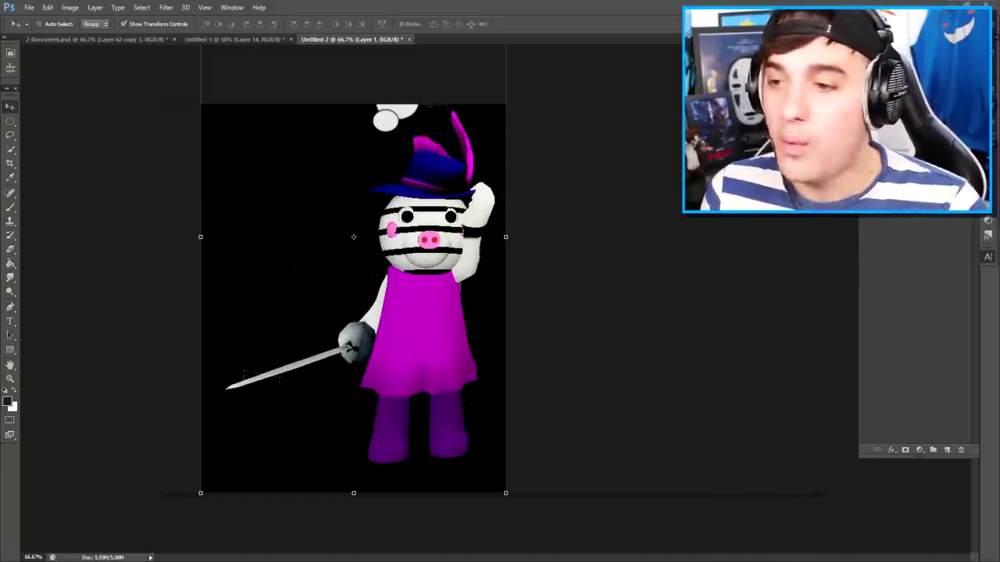
Paste the photo of the woman in a long skirt, enlarge it and place it beside the character
{"action": "key", "text": "ctrl+v"}
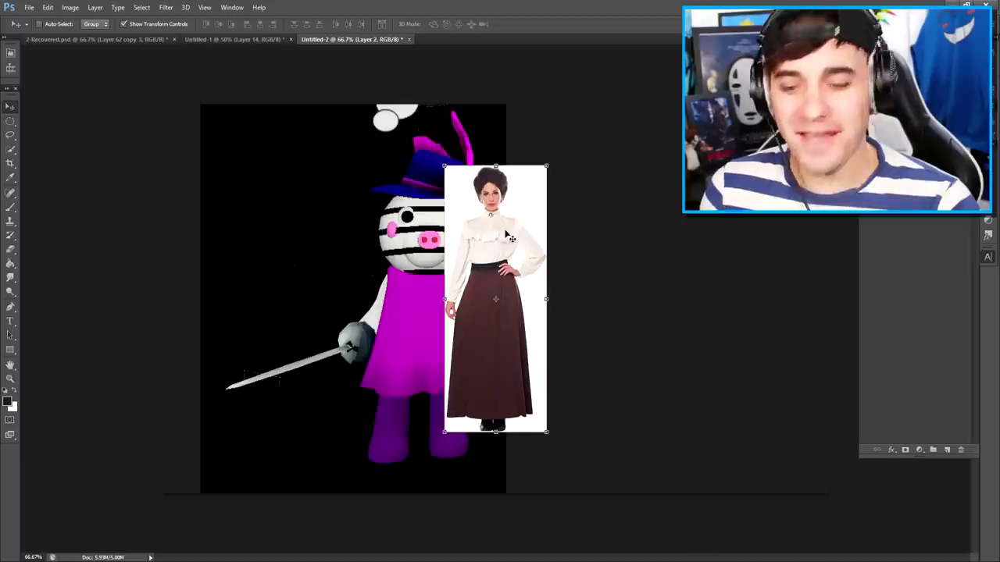
{"action": "left_click_drag", "start_coordinate": [506, 237], "coordinate": [619, 272]}
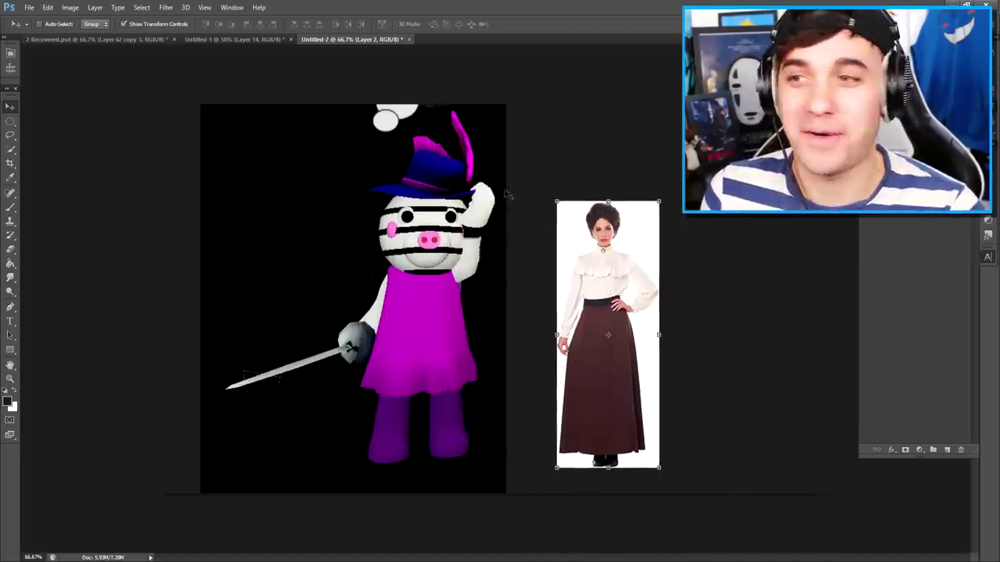
{"action": "left_click_drag", "start_coordinate": [557, 200], "coordinate": [352, 15]}
{"action": "left_click_drag", "start_coordinate": [516, 414], "coordinate": [638, 419]}
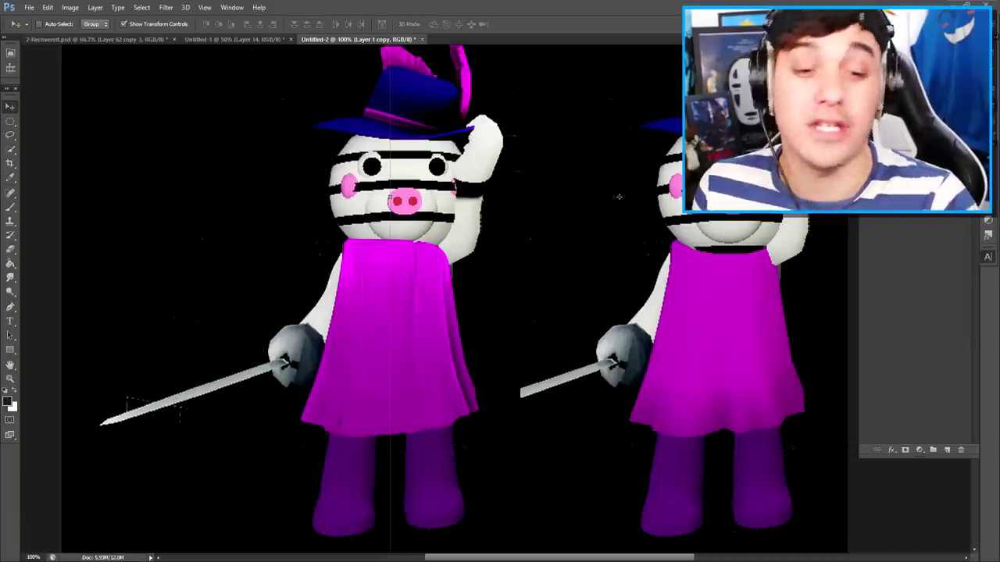
Paste the brown trouser leg over one of the character's legs and mirror a duplicate onto the other leg
{"action": "key", "text": "ctrl+v"}
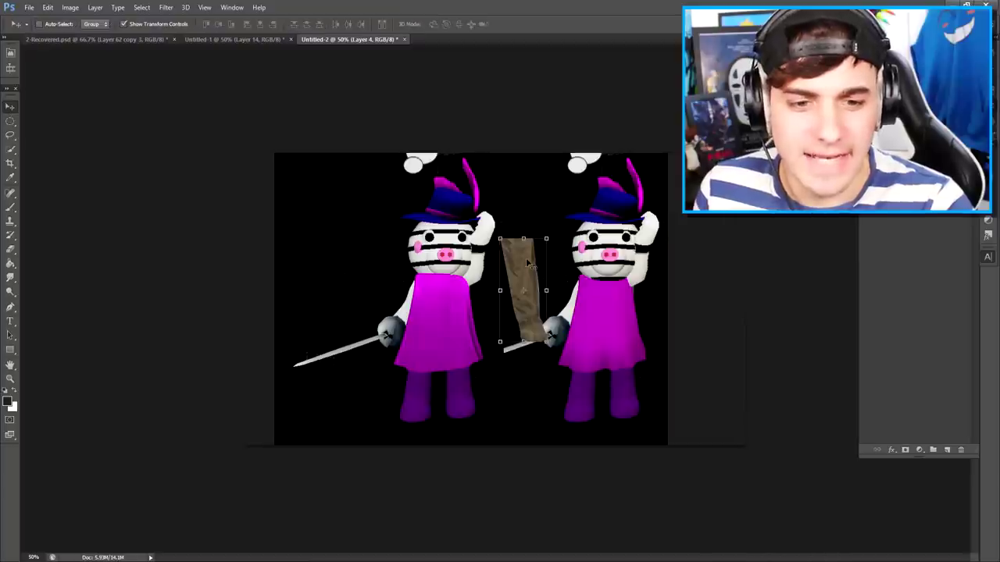
{"action": "left_click_drag", "start_coordinate": [528, 260], "coordinate": [465, 335]}
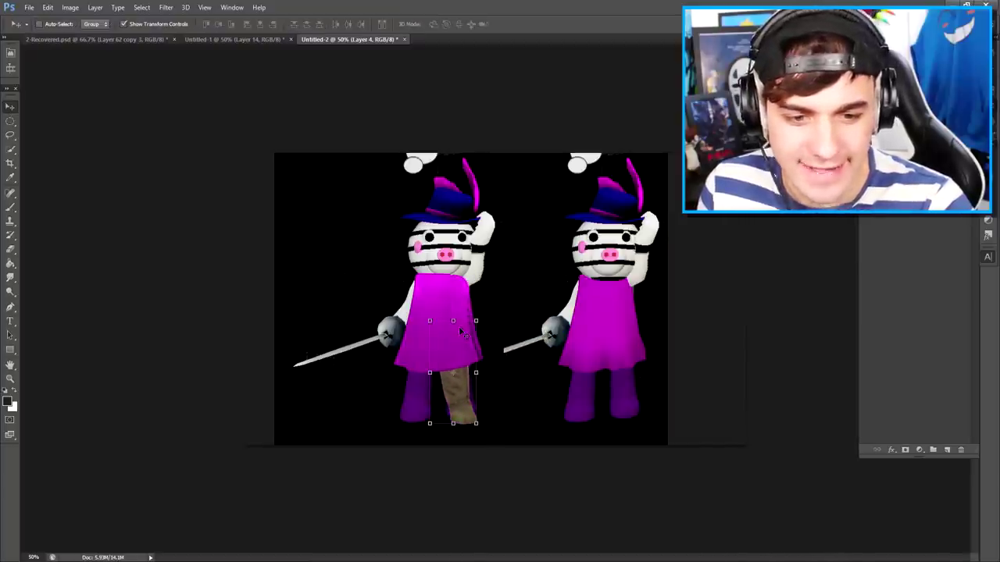
{"action": "key", "text": "ctrl+j"}
{"action": "key", "text": "ctrl+t"}
{"action": "left_click_drag", "start_coordinate": [476, 372], "coordinate": [417, 377]}
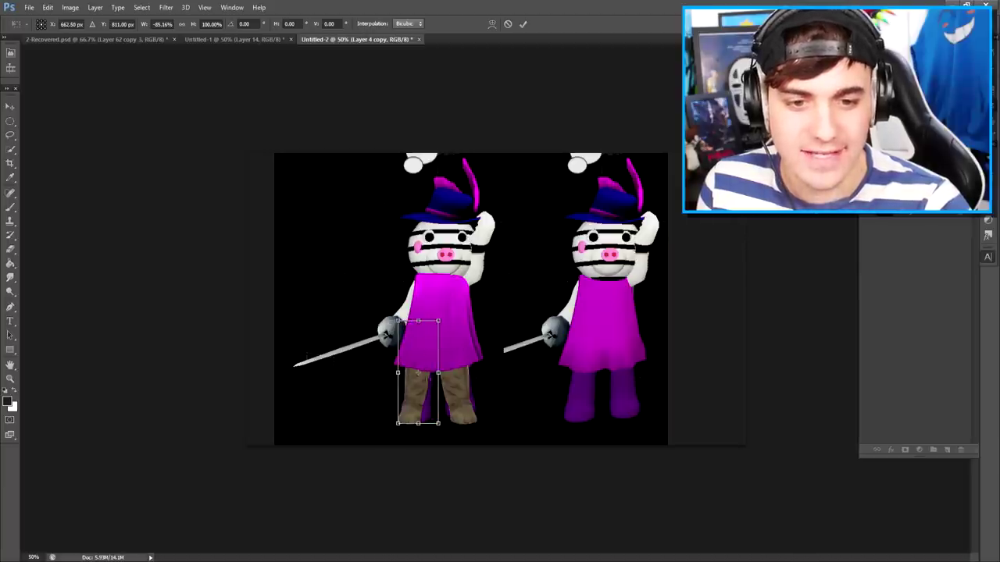
{"action": "key", "text": "Return"}
Merge the two trouser legs into one layer and colorize them purple with Hue/Saturation
{"action": "right_click", "coordinate": [905, 183]}
{"action": "left_click", "coordinate": [813, 391]}
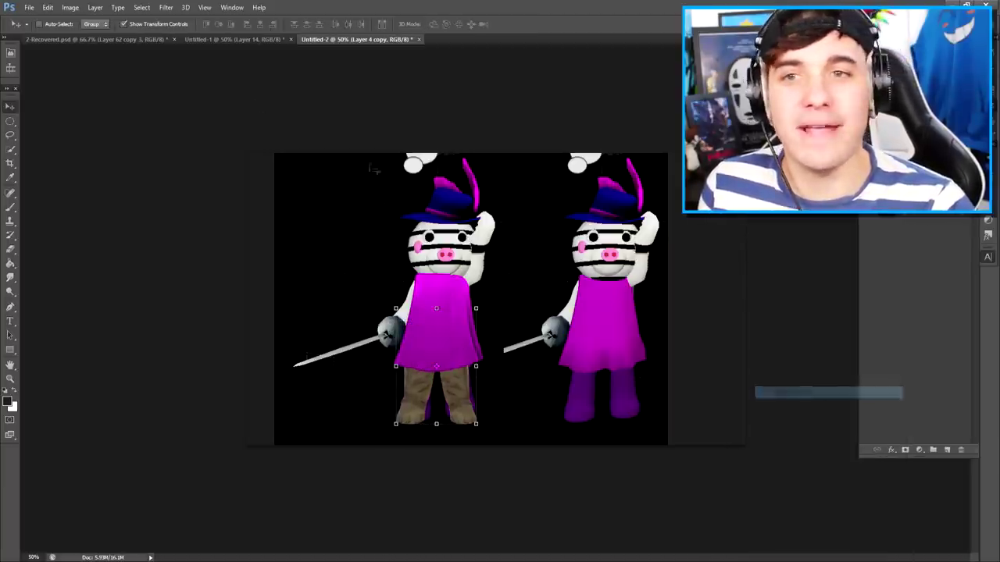
{"action": "left_click", "coordinate": [70, 7]}
{"action": "mouse_move", "coordinate": [117, 34]}
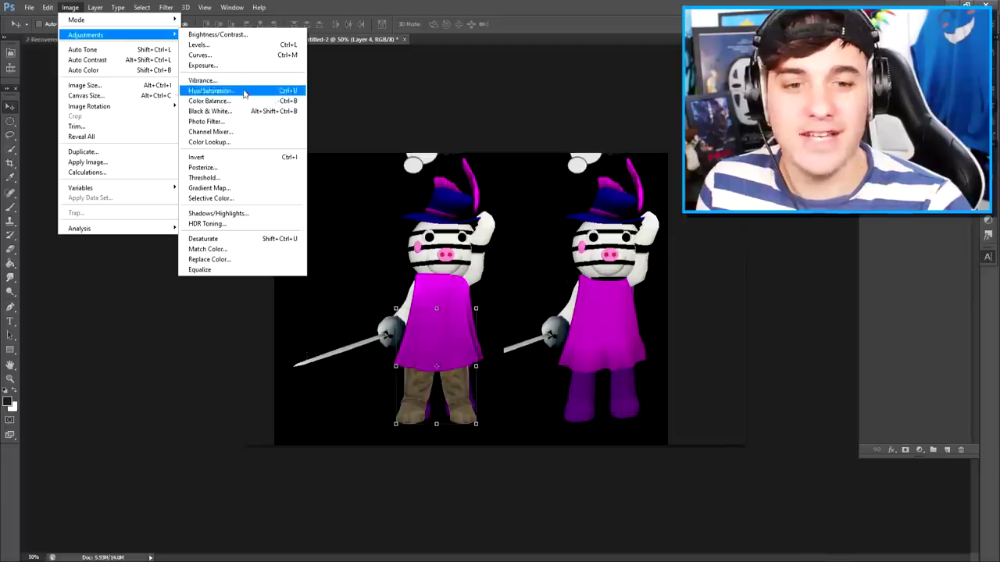
{"action": "left_click", "coordinate": [234, 92]}
{"action": "left_click", "coordinate": [228, 262]}
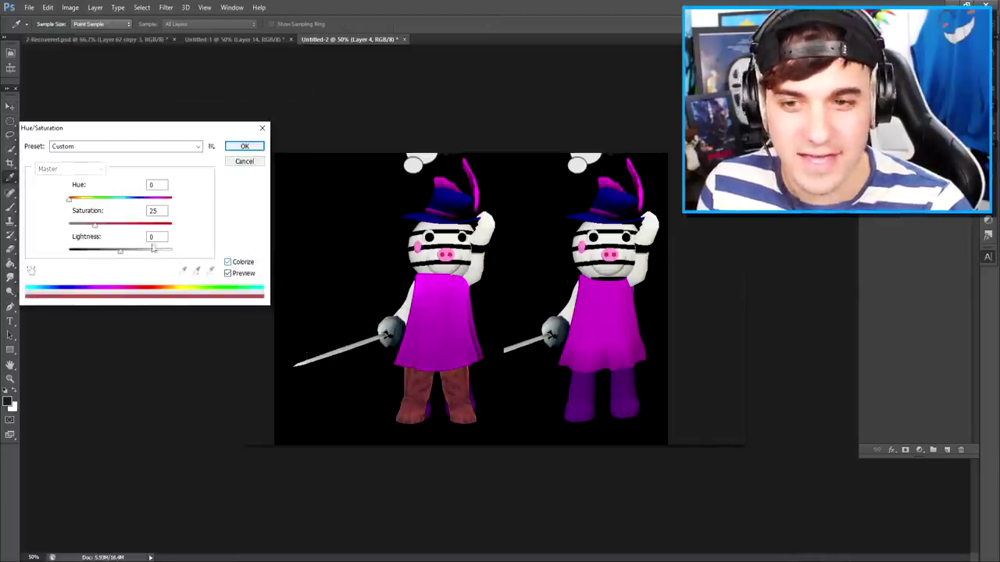
{"action": "key", "text": "Return"}
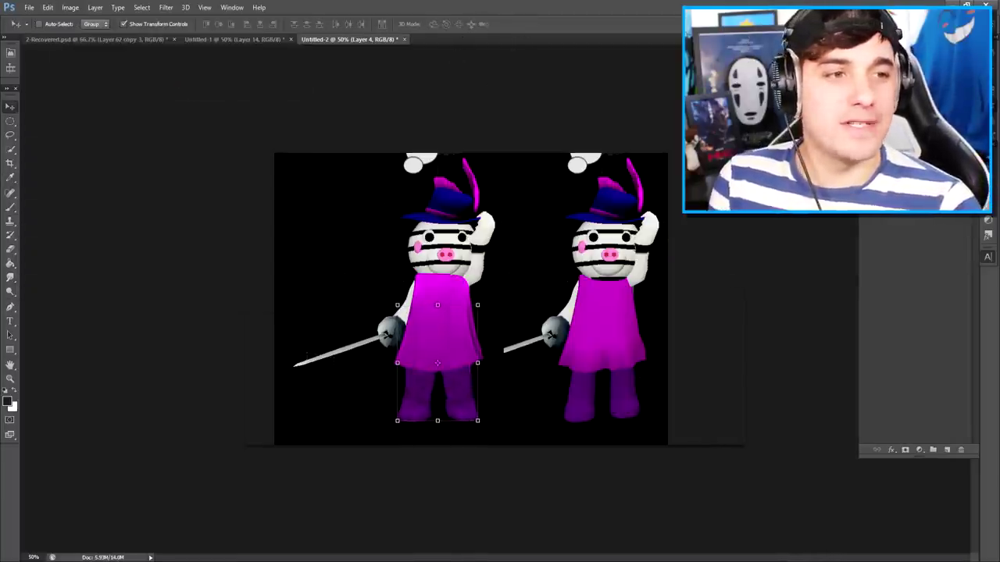
Hide the original character layer and inspect the new dress and legs up close
{"action": "key", "text": "Delete"}
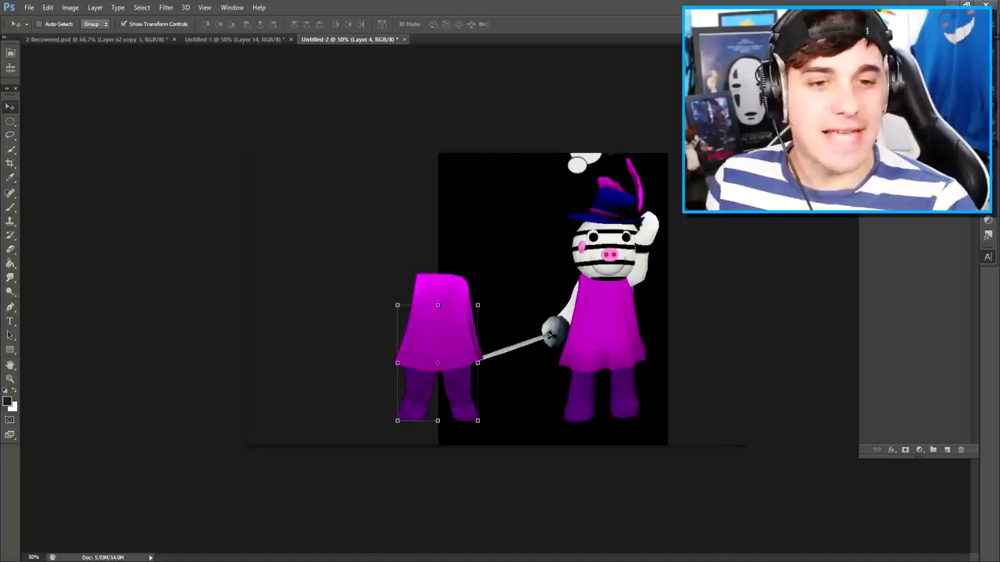
{"action": "left_click", "coordinate": [10, 379]}
{"action": "left_click", "coordinate": [462, 349]}
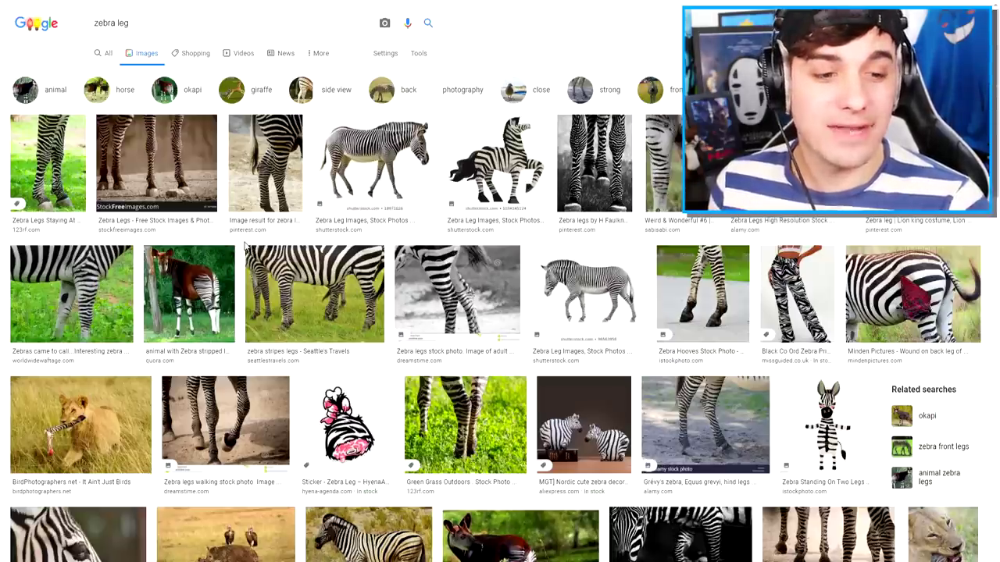
Switch to Google Images, browse the zebra leg results and open the stripeless zebra pictures
{"action": "scroll", "coordinate": [245, 247], "scroll_direction": "down", "scroll_amount": 5}
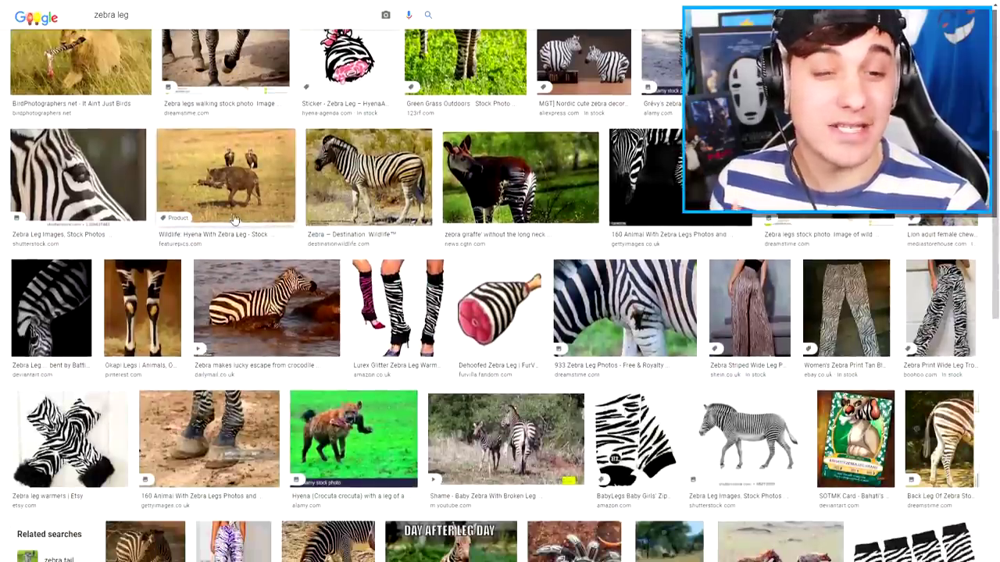
{"action": "scroll", "coordinate": [234, 219], "scroll_direction": "down", "scroll_amount": 4}
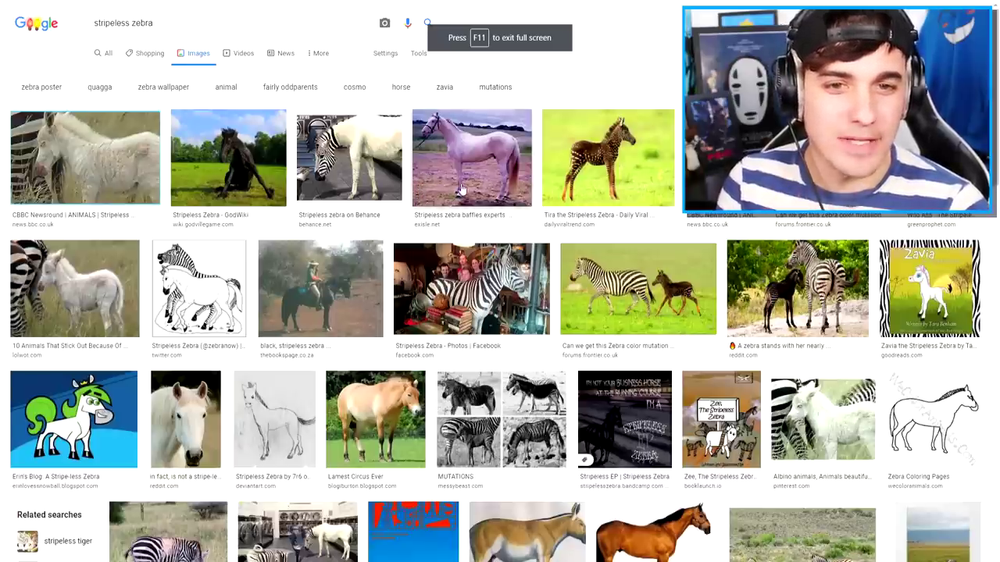
{"action": "left_click", "coordinate": [367, 176]}
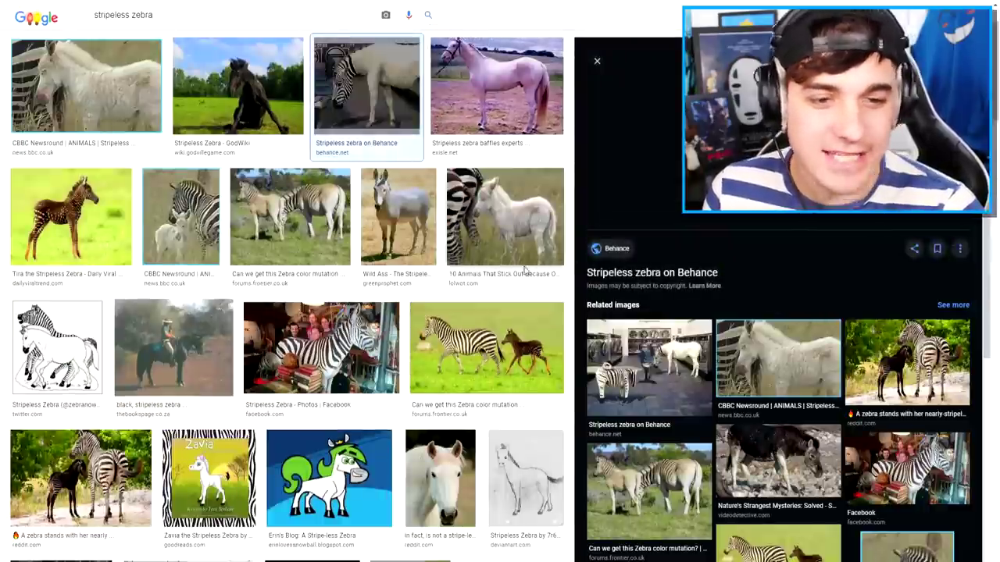
{"action": "left_click", "coordinate": [781, 355]}
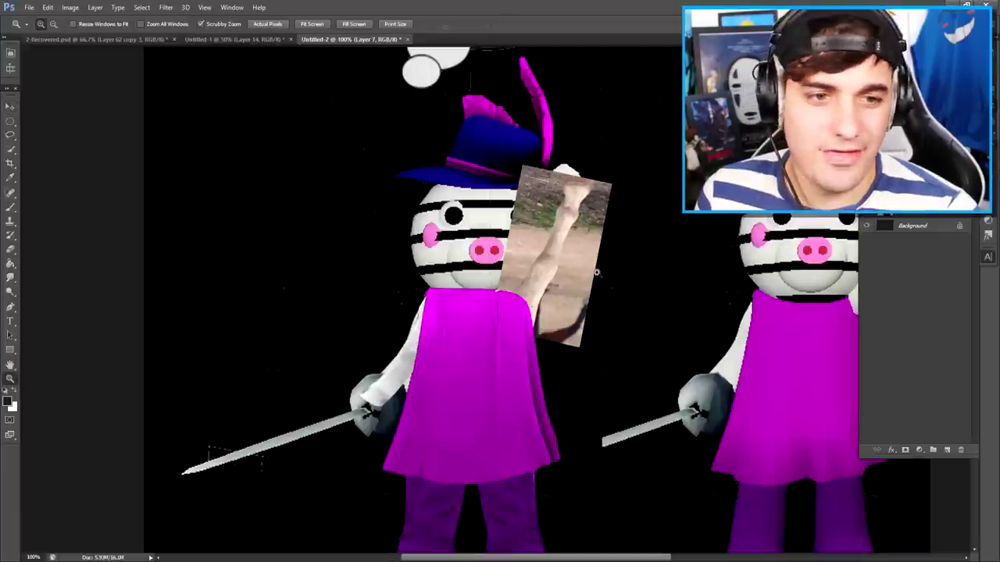
Trace the edge of the pale animal leg with the Pen tool, from the dress's shoulder up along the leg
{"action": "left_click", "coordinate": [596, 272]}
{"action": "key", "text": "p"}
{"action": "left_click", "coordinate": [403, 444]}
{"action": "left_click", "coordinate": [415, 373]}
{"action": "left_click", "coordinate": [433, 341]}
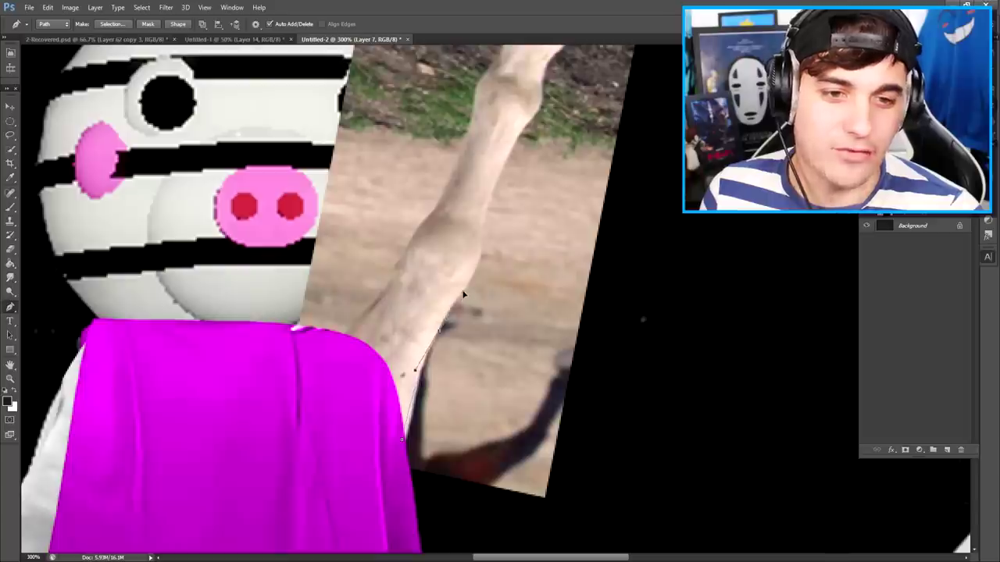
{"action": "left_click", "coordinate": [462, 291]}
{"action": "left_click", "coordinate": [481, 227]}
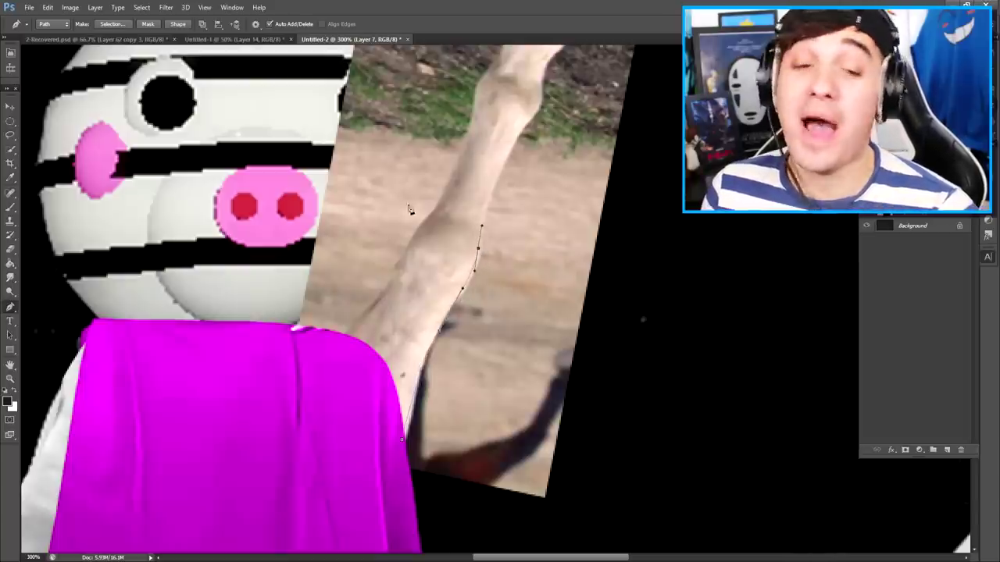
{"action": "left_click", "coordinate": [525, 127]}
{"action": "scroll", "coordinate": [531, 133], "scroll_direction": "up", "scroll_amount": 2}
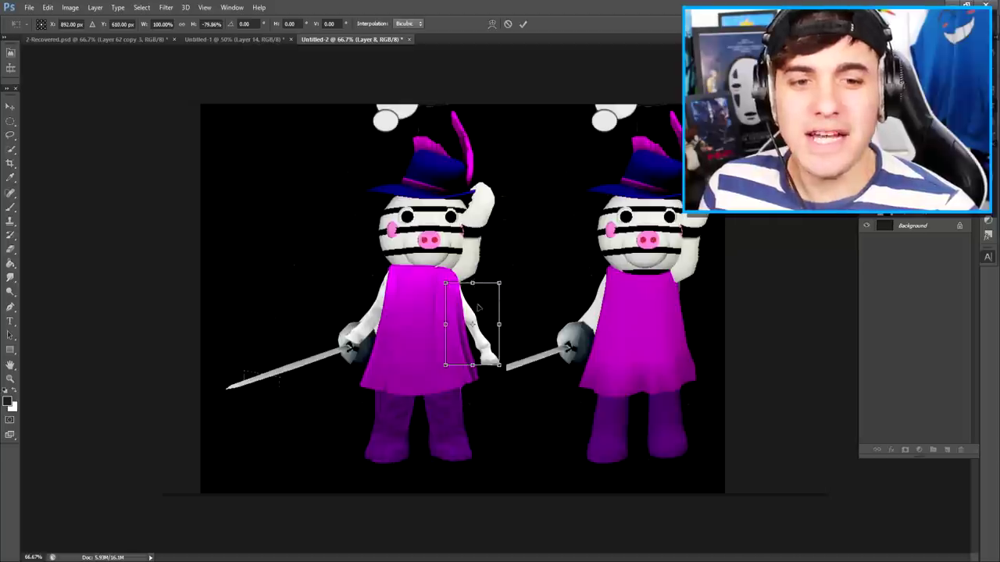
Rotate and fit the cut-out white leg as an arm hanging from the character's shoulder
{"action": "left_click_drag", "start_coordinate": [478, 307], "coordinate": [518, 297]}
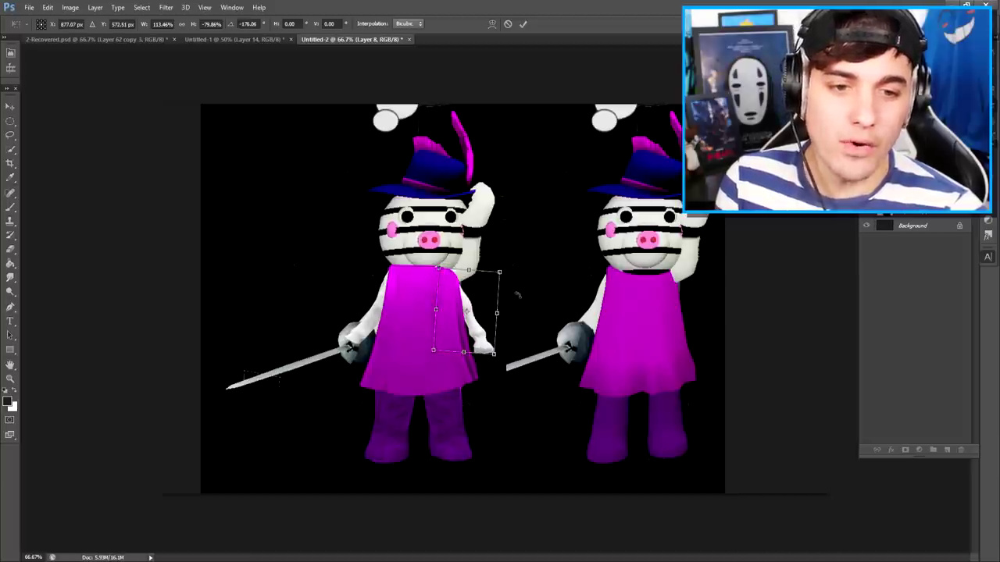
{"action": "left_click", "coordinate": [523, 23]}
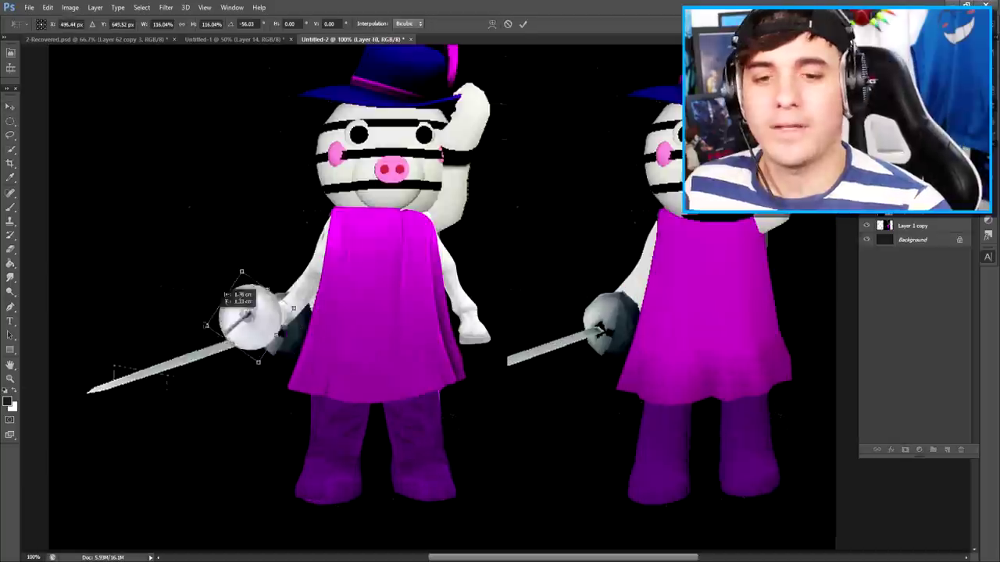
Place the round white guard over the sword's hilt and desaturate the new blade with a saturation of -100
{"action": "left_click_drag", "start_coordinate": [242, 309], "coordinate": [283, 316]}
{"action": "left_click", "coordinate": [522, 23]}
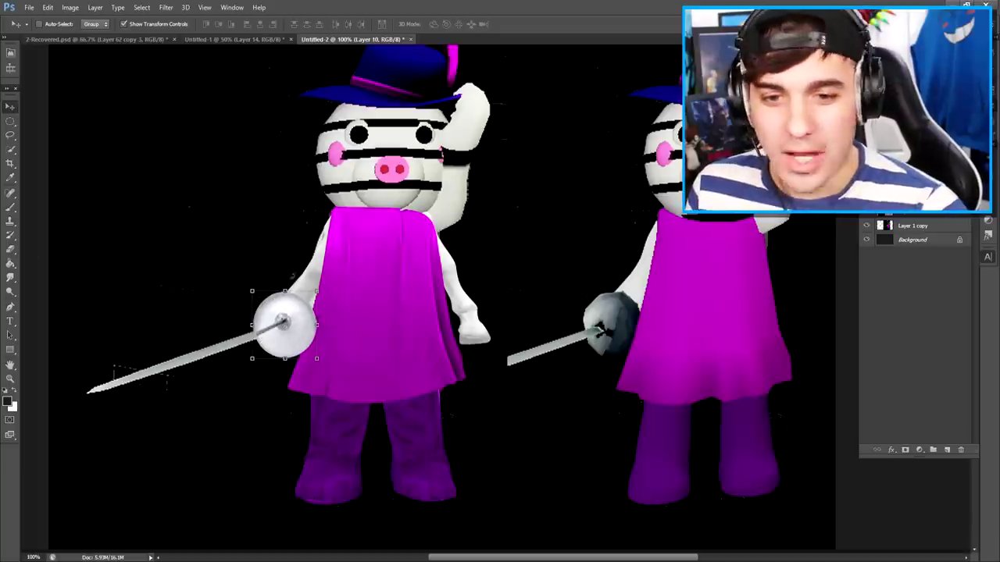
{"action": "left_click", "coordinate": [10, 121]}
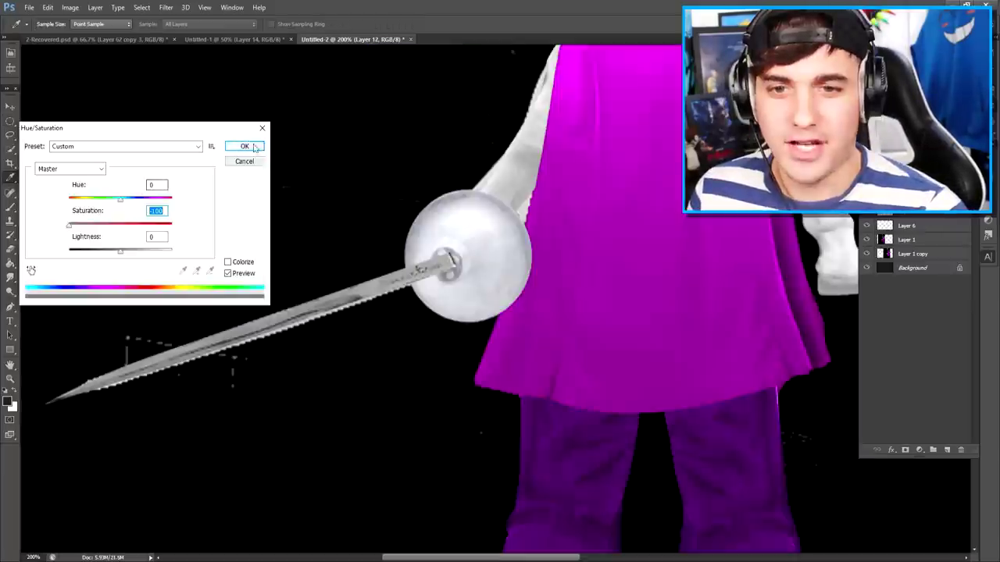
{"action": "left_click", "coordinate": [256, 148]}
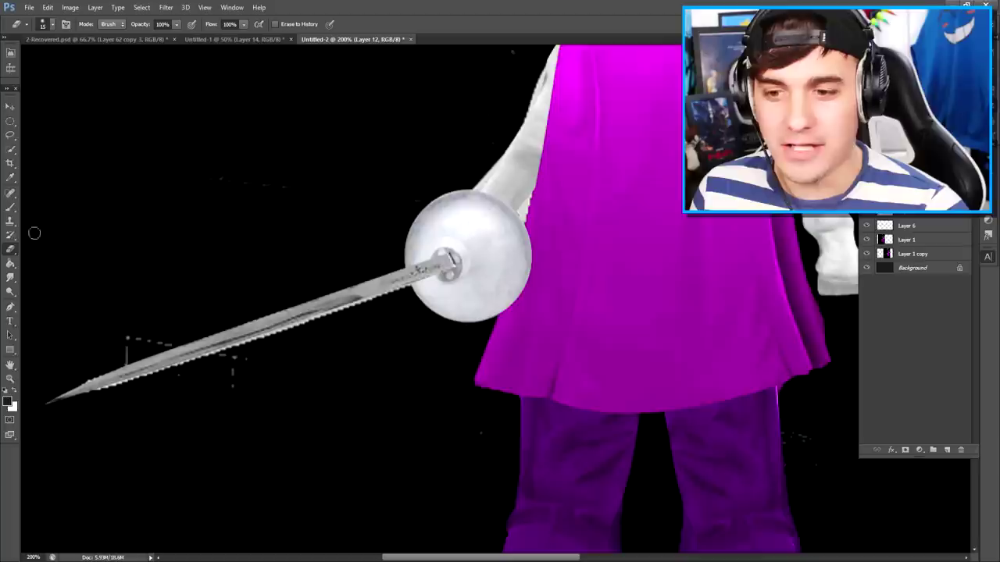
Compare the replaced body parts with the original character by hiding and showing Layer 1
{"action": "left_click", "coordinate": [10, 379]}
{"action": "left_click", "coordinate": [169, 312], "text": "alt"}
{"action": "left_click", "coordinate": [169, 313], "text": "alt"}
{"action": "left_click", "coordinate": [169, 313], "text": "alt"}
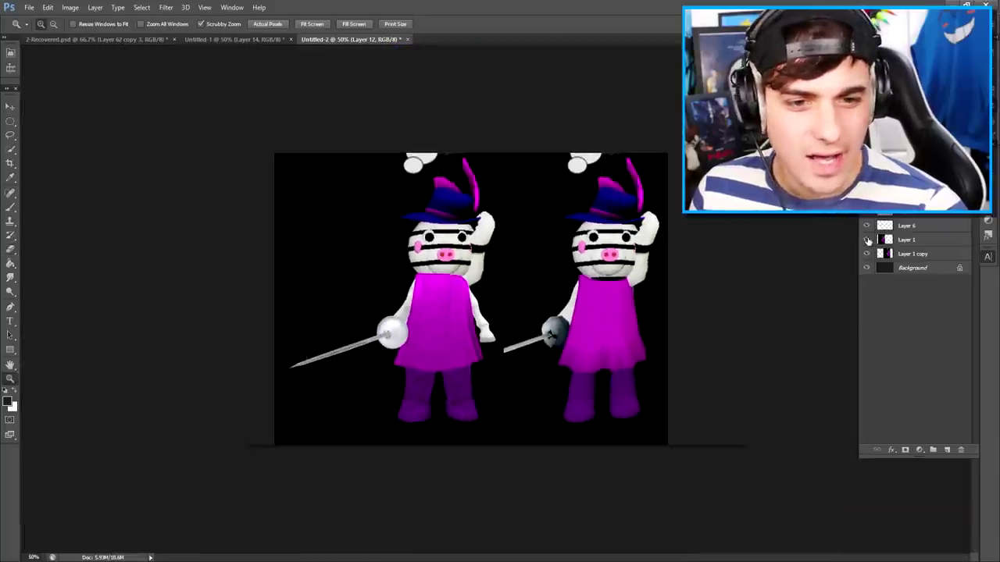
{"action": "left_click", "coordinate": [867, 239]}
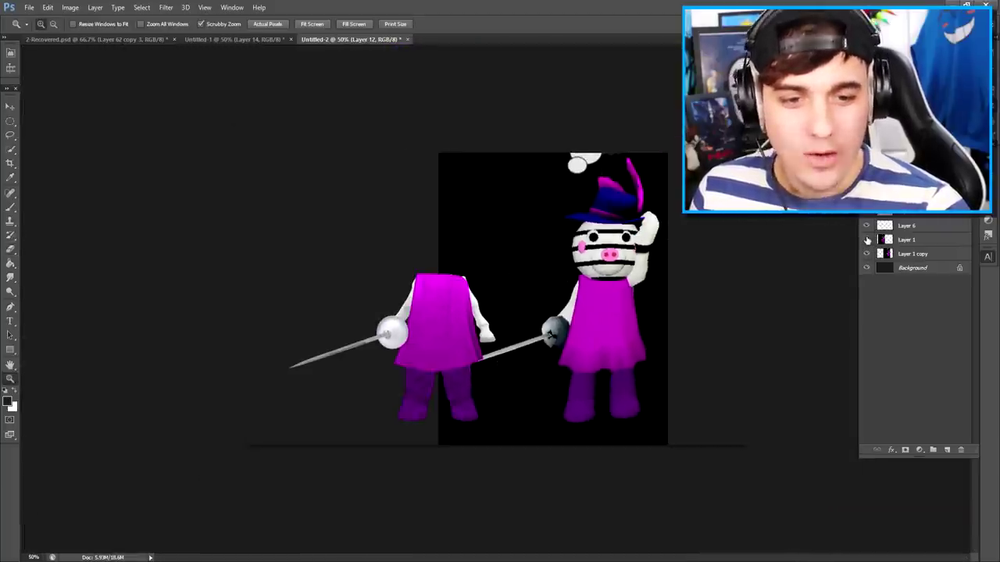
{"action": "left_click", "coordinate": [867, 239]}
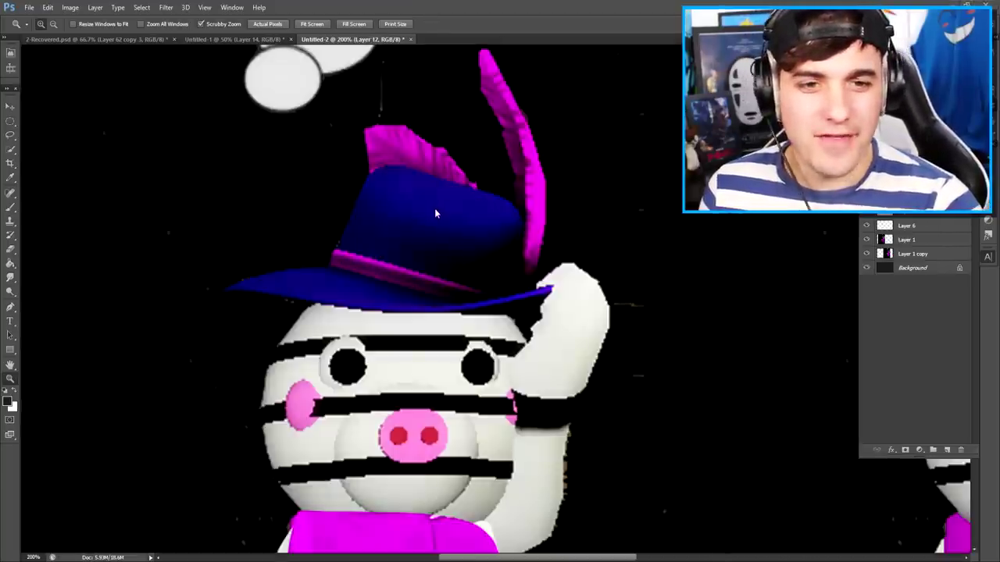
Paste the black hat photo and trace the outline of the hat's brim with the Pen tool
{"action": "key", "text": "ctrl+v"}
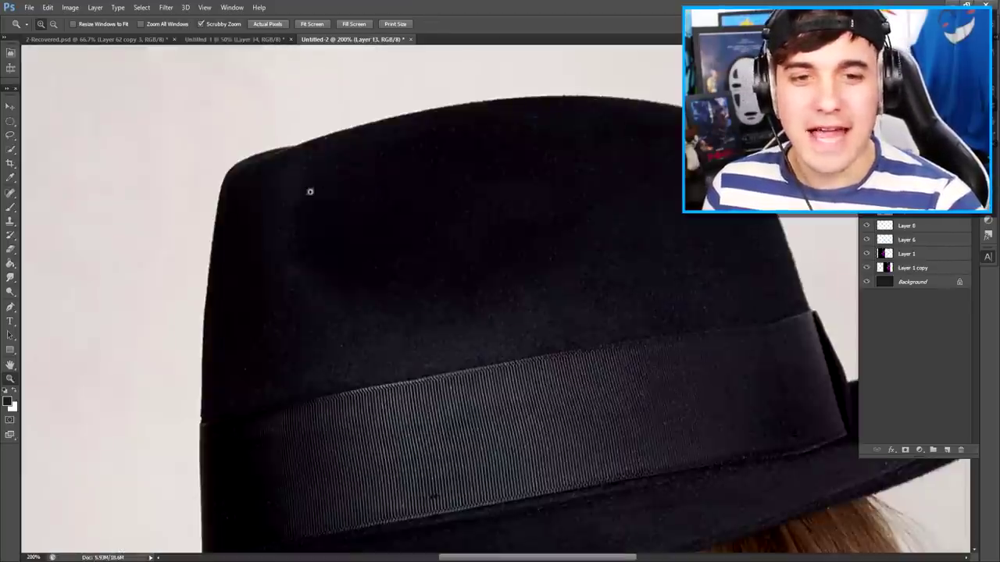
{"action": "key", "text": "ctrl+minus"}
{"action": "key", "text": "ctrl+minus"}
{"action": "key", "text": "ctrl+minus"}
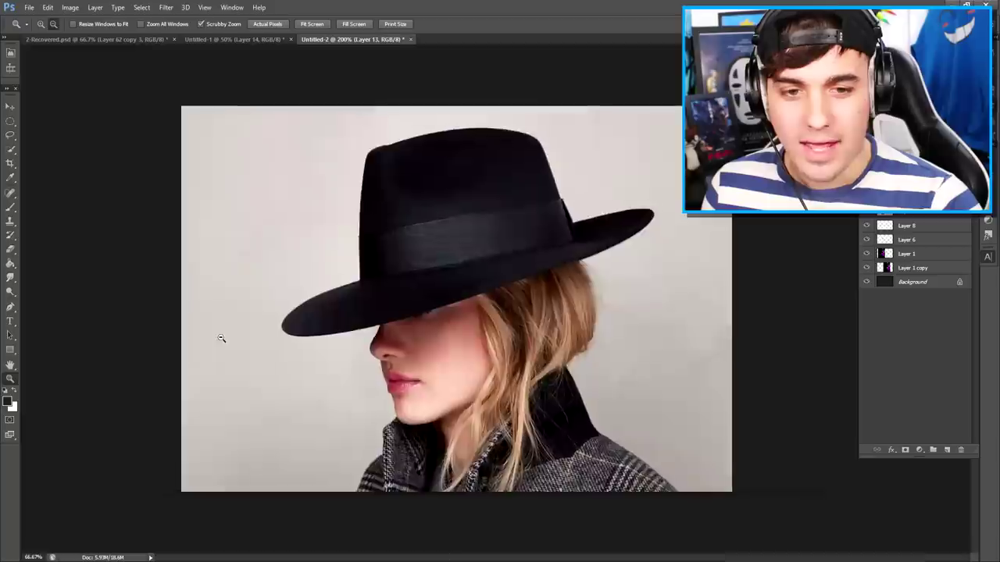
{"action": "key", "text": "ctrl+plus"}
{"action": "left_click", "coordinate": [513, 253]}
{"action": "key", "text": "p"}
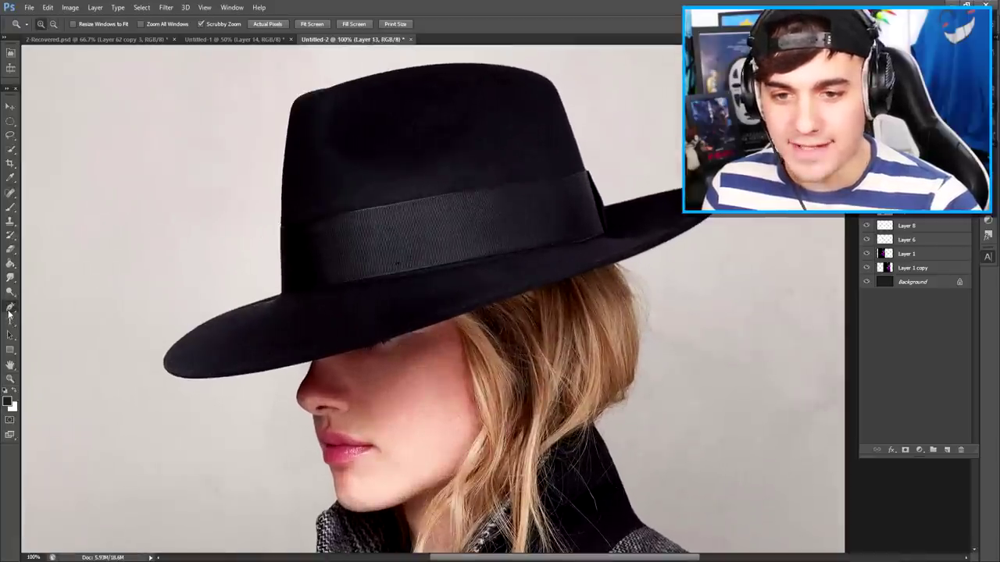
{"action": "left_click_drag", "start_coordinate": [587, 269], "coordinate": [646, 251]}
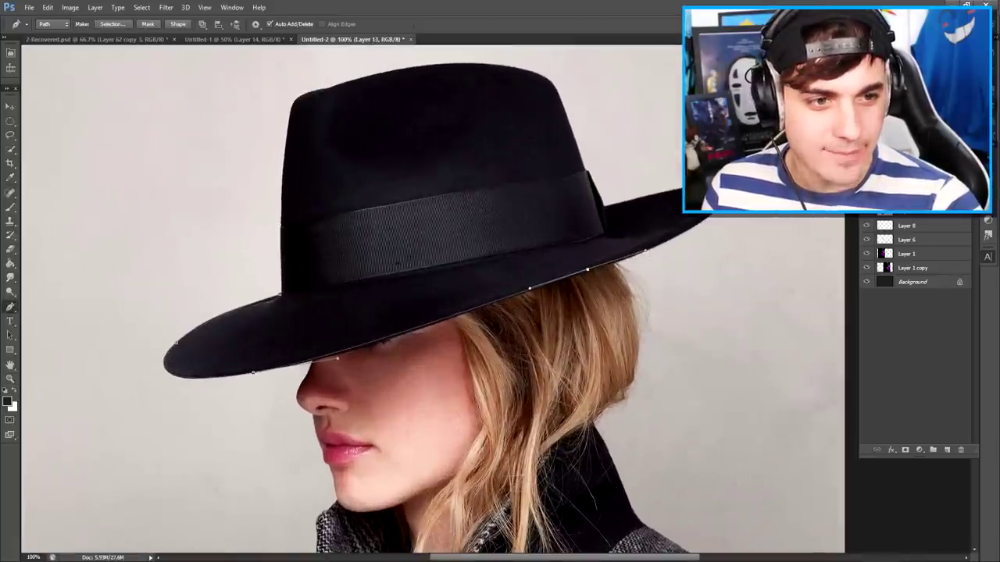
{"action": "left_click", "coordinate": [707, 218]}
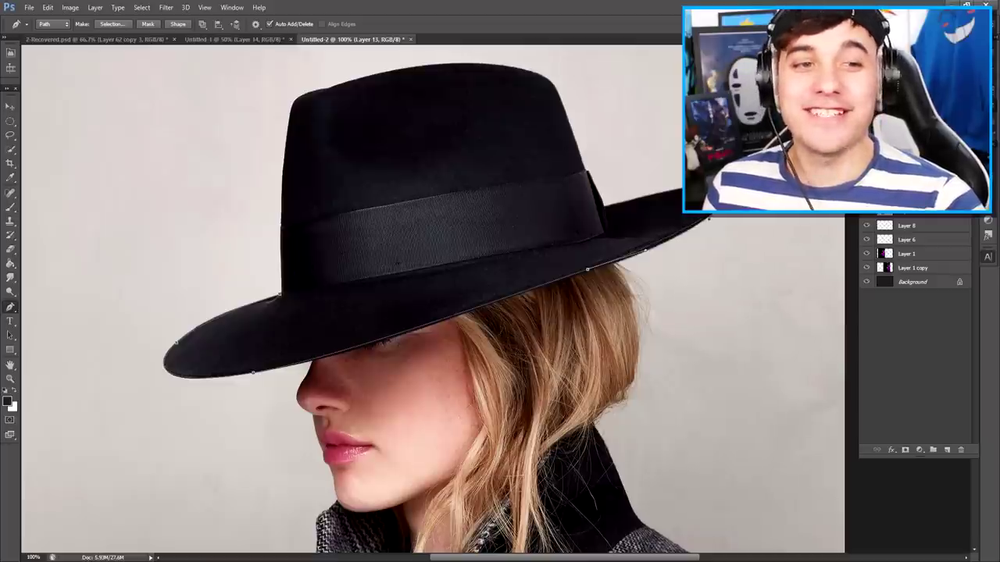
{"action": "left_click", "coordinate": [650, 197]}
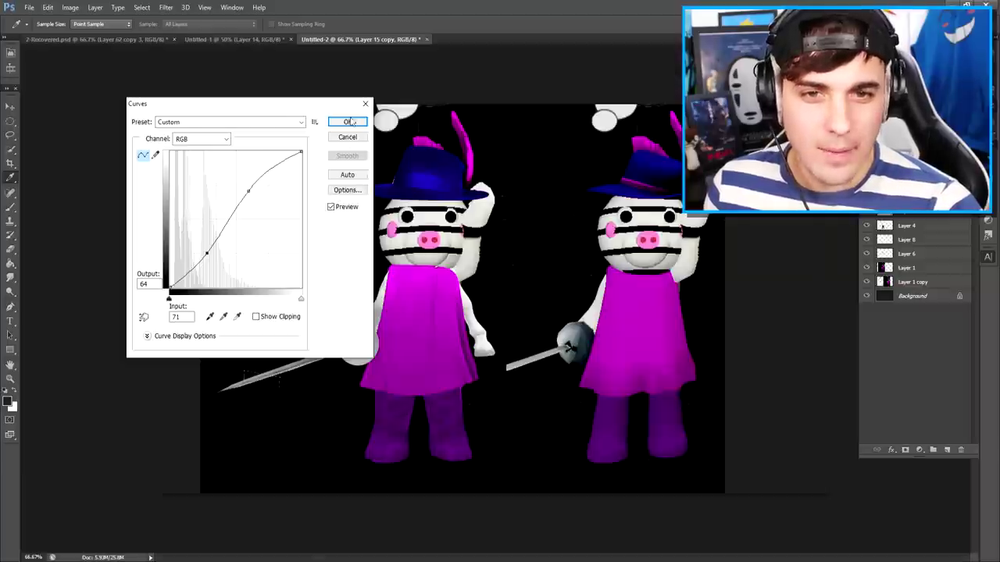
Apply an S-shaped Curves adjustment with a point at input 71, output 64 to the blue hat, and outline its band with the Pen tool
{"action": "left_click", "coordinate": [345, 124]}
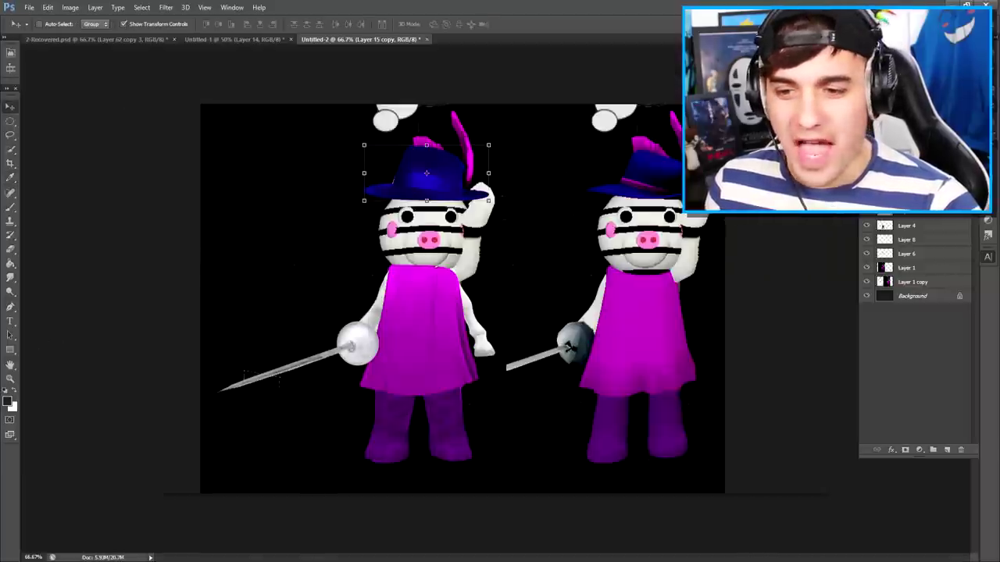
{"action": "left_click", "coordinate": [14, 378]}
{"action": "left_click", "coordinate": [459, 166]}
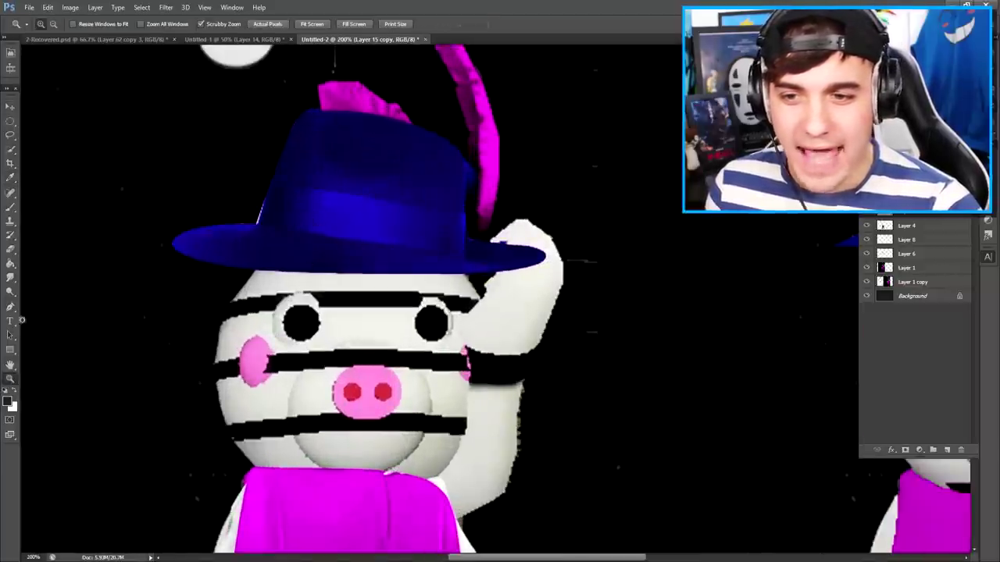
{"action": "left_click", "coordinate": [11, 307]}
{"action": "left_click", "coordinate": [469, 212]}
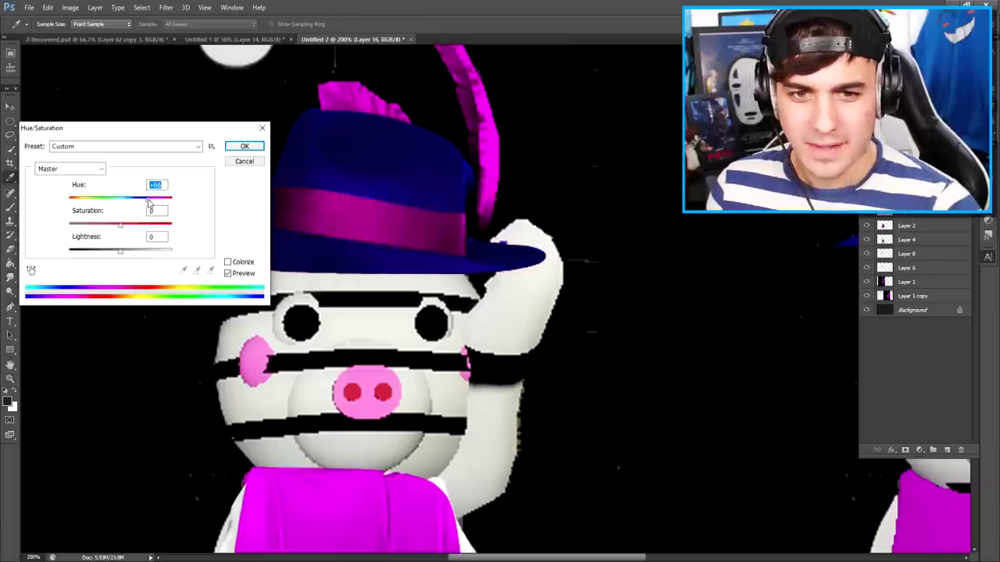
Recolour the hat band magenta by setting its hue shift to +49
{"action": "left_click_drag", "start_coordinate": [137, 198], "coordinate": [145, 202]}
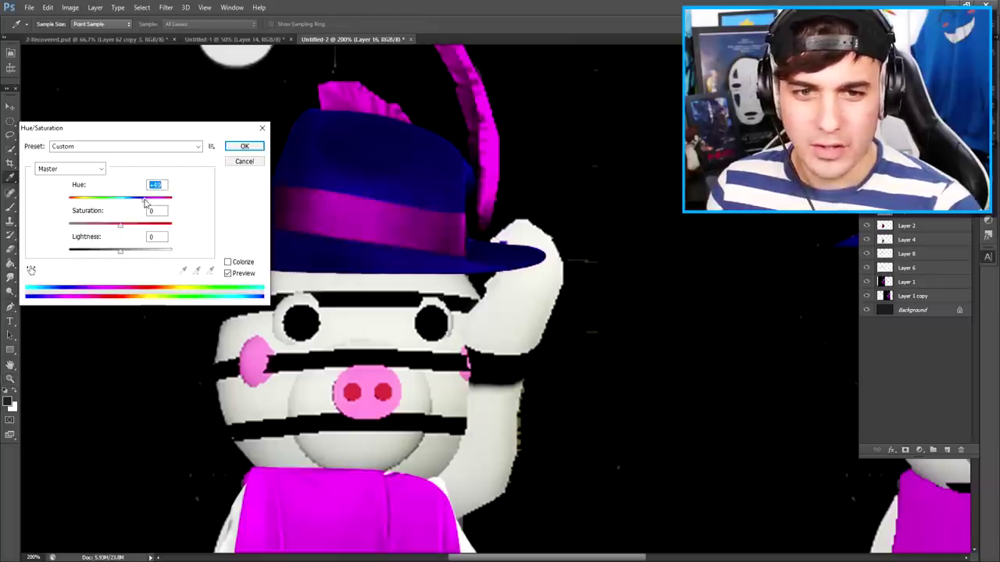
{"action": "left_click", "coordinate": [238, 147]}
{"action": "left_click", "coordinate": [11, 121]}
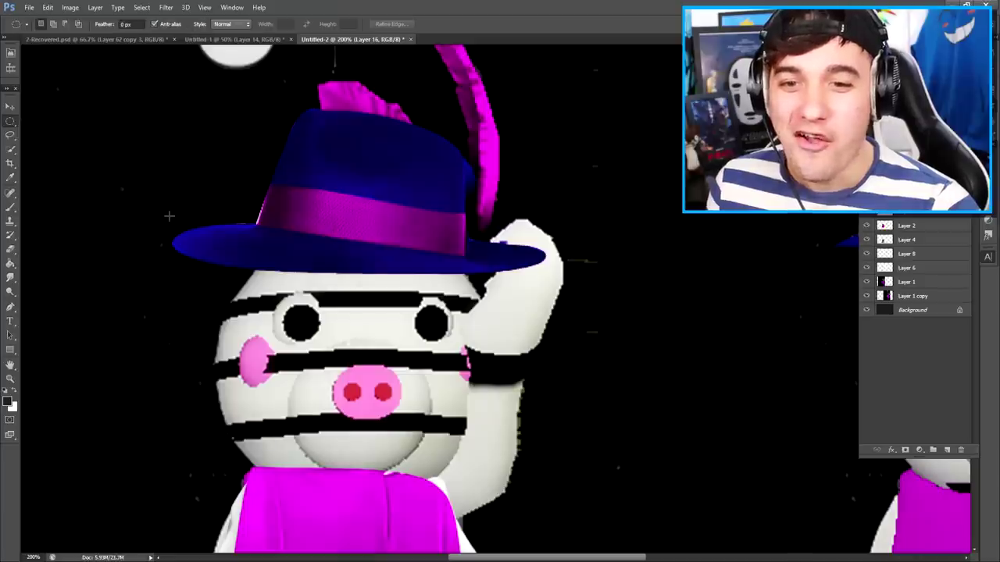
Bring the white feather from its own document into Untitled-2 and duplicate its layer for the hat's plumes
{"action": "right_click", "coordinate": [881, 338]}
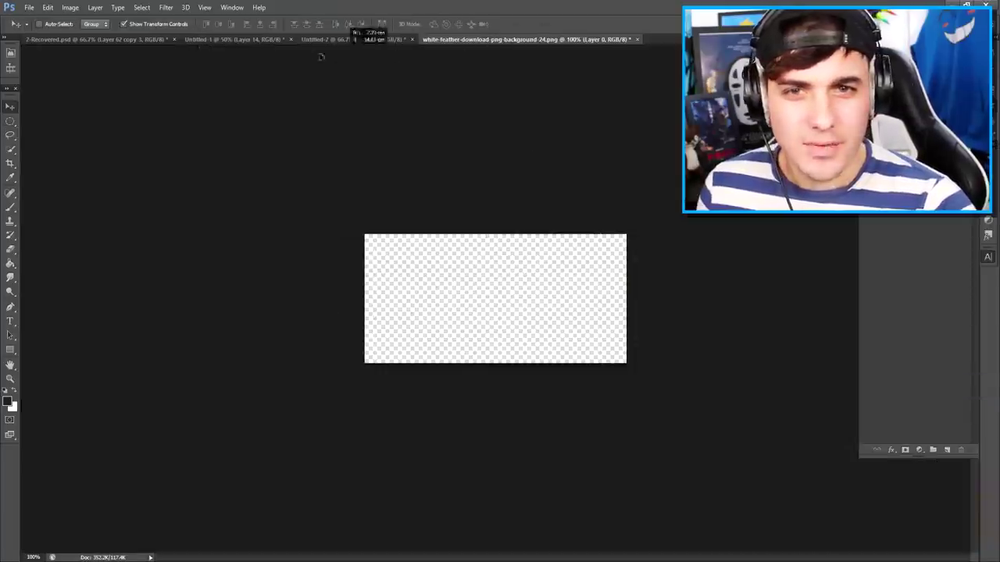
{"action": "left_click_drag", "start_coordinate": [321, 57], "coordinate": [551, 292]}
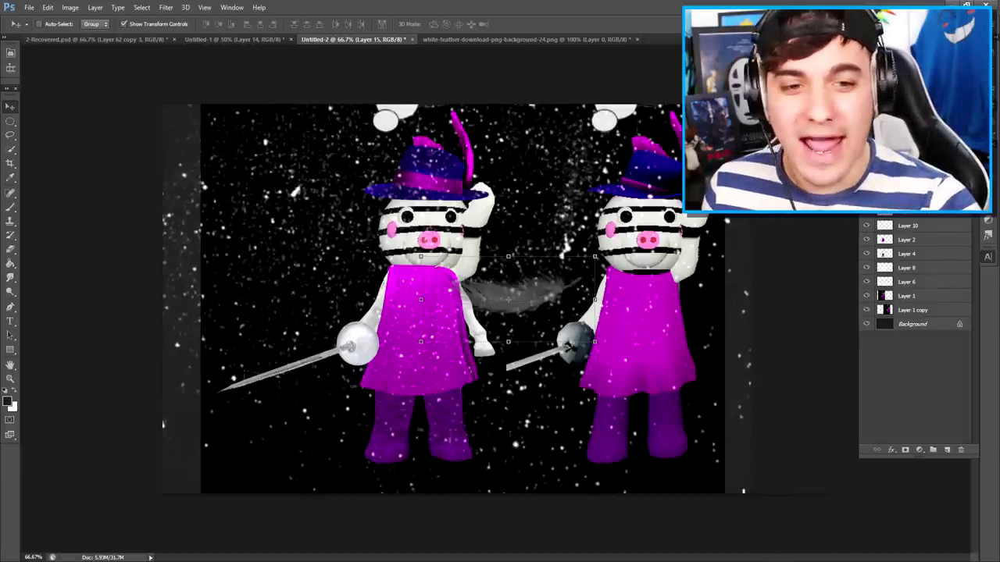
{"action": "key", "text": "ctrl+j"}
{"action": "key", "text": "e"}
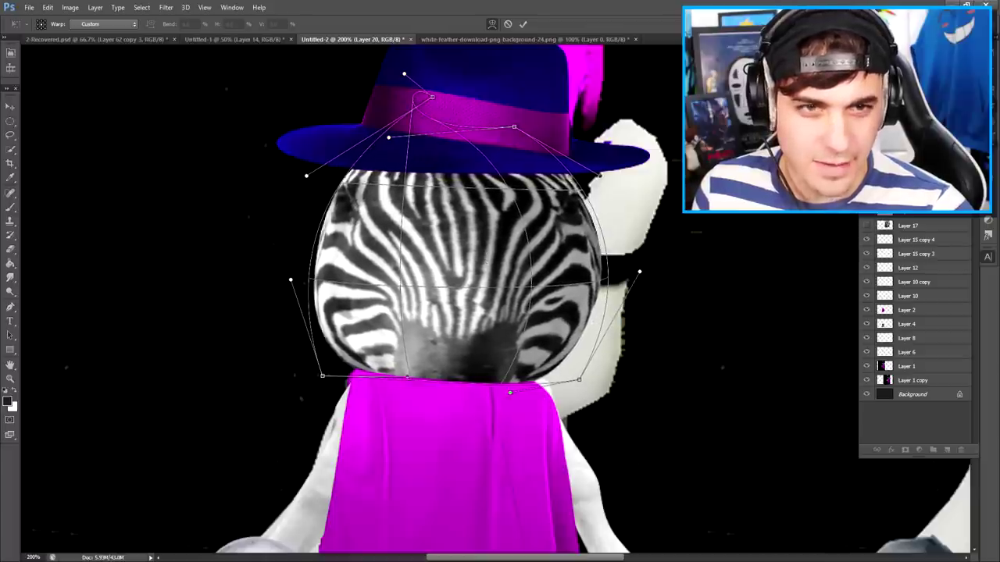
Warp the zebra face photo around the character's round head and compare it with the original character
{"action": "left_click", "coordinate": [522, 25]}
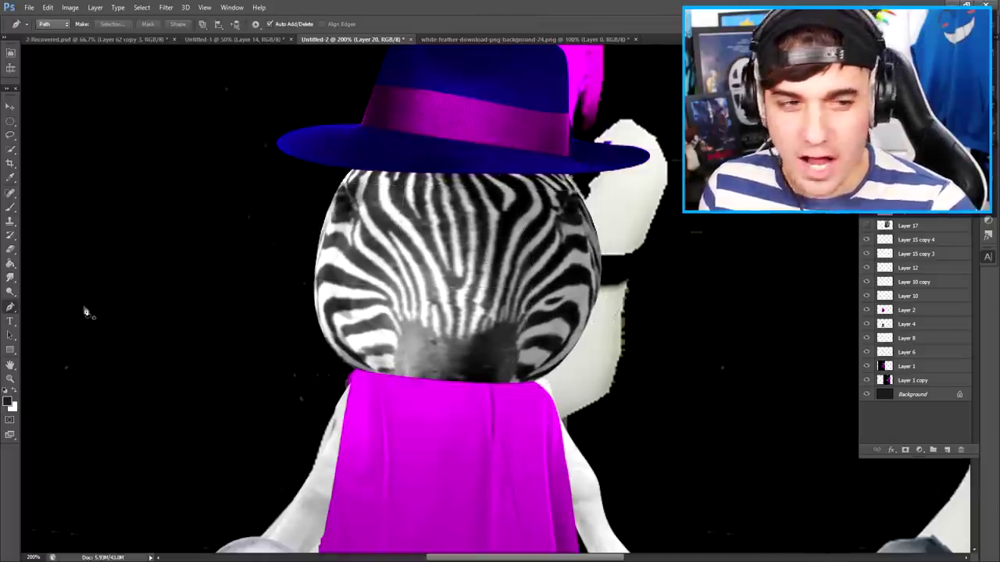
{"action": "left_click", "coordinate": [10, 379]}
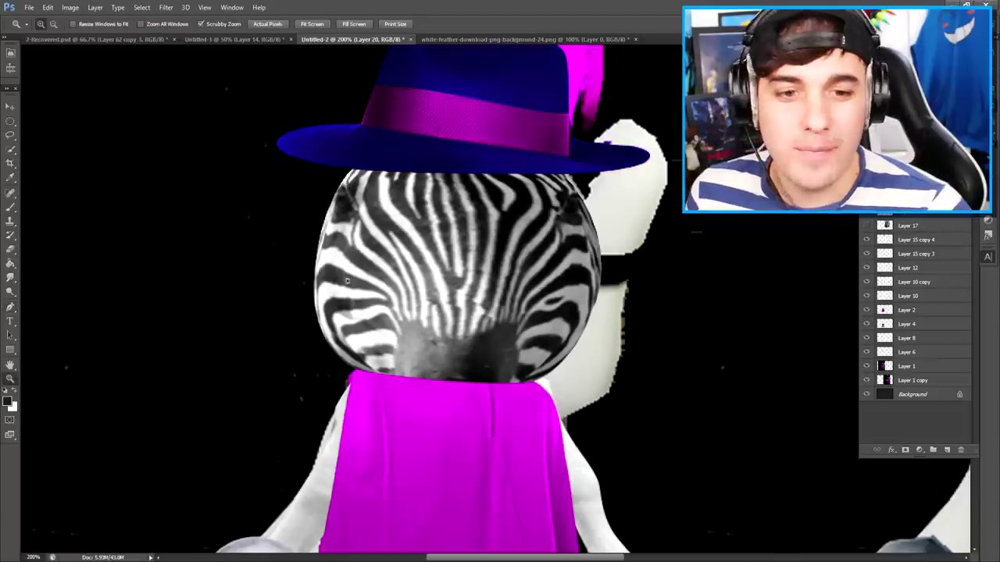
{"action": "left_click", "coordinate": [448, 237], "text": "alt"}
{"action": "left_click", "coordinate": [448, 237], "text": "alt"}
{"action": "left_click", "coordinate": [440, 270]}
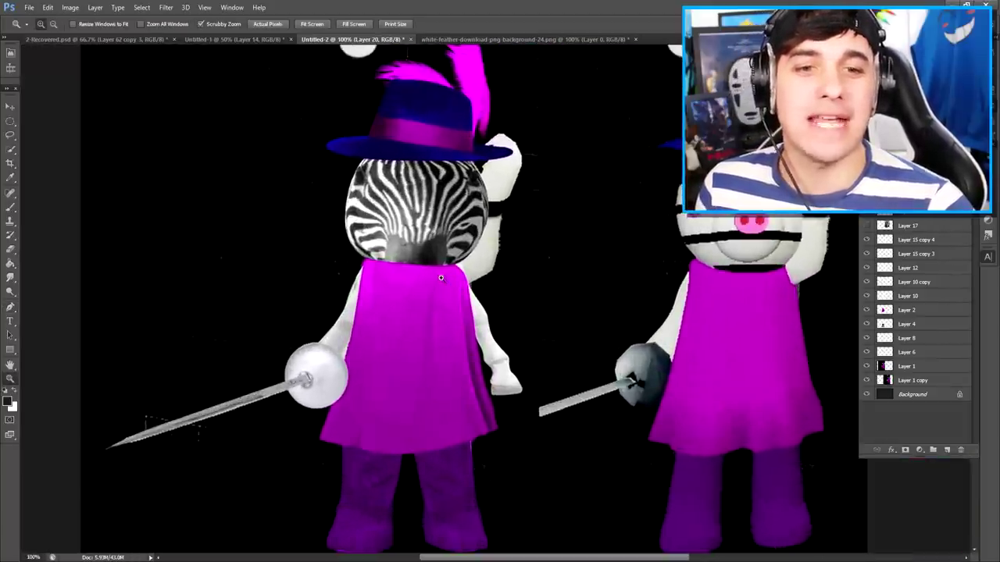
{"action": "left_click", "coordinate": [441, 264]}
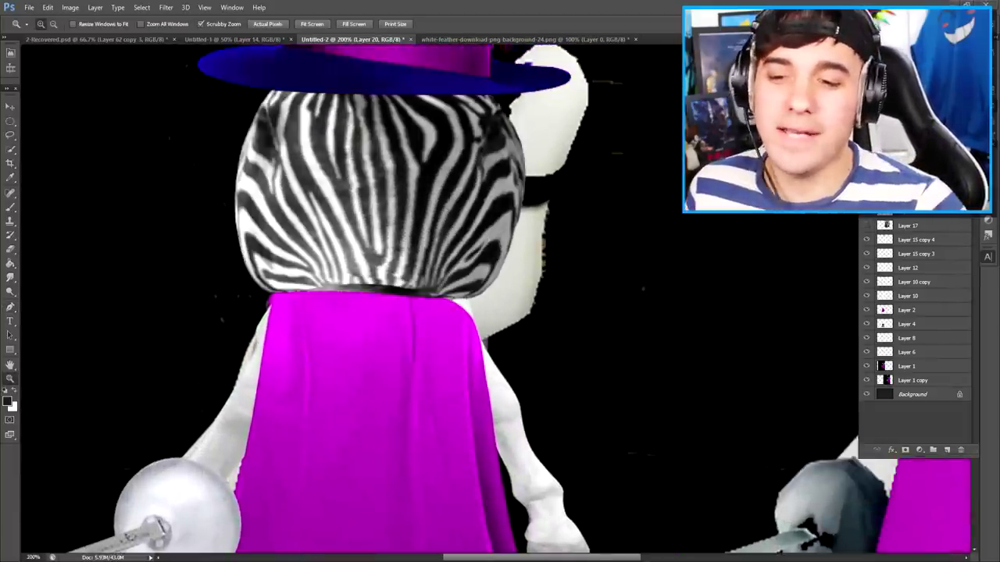
{"action": "left_click", "coordinate": [401, 179], "text": "alt"}
{"action": "left_click", "coordinate": [390, 179], "text": "alt"}
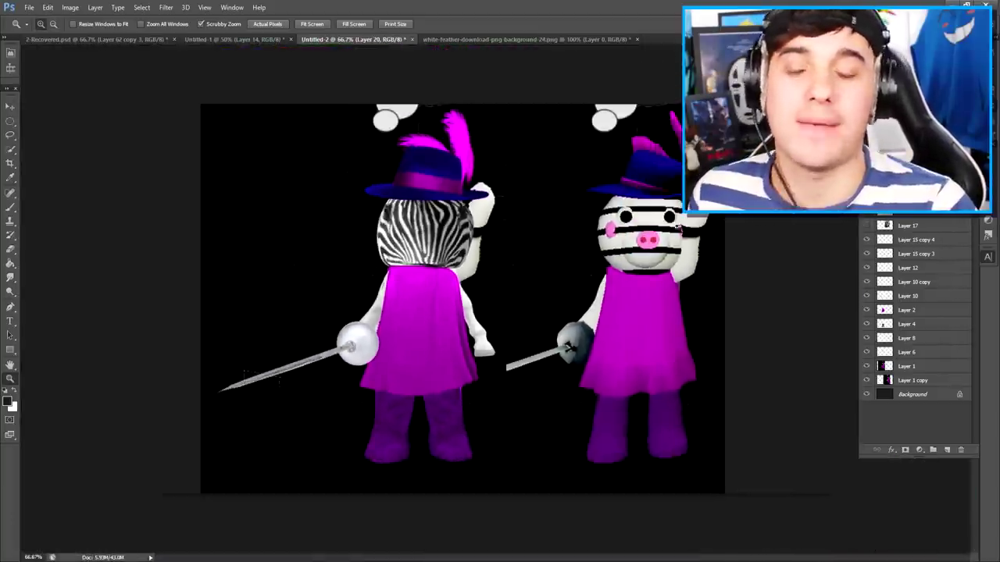
{"action": "left_click", "coordinate": [378, 163]}
{"action": "left_click", "coordinate": [380, 163]}
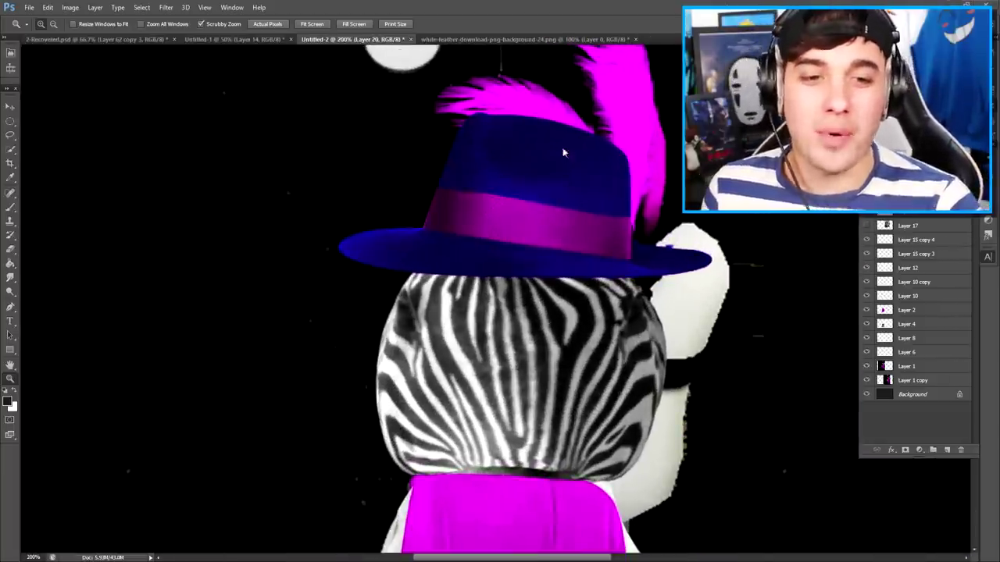
Paste the zebra stripe photo and rotate and enlarge it over the character's head so its stripes run roughly horizontally
{"action": "key", "text": "ctrl+v"}
{"action": "double_click", "coordinate": [11, 378]}
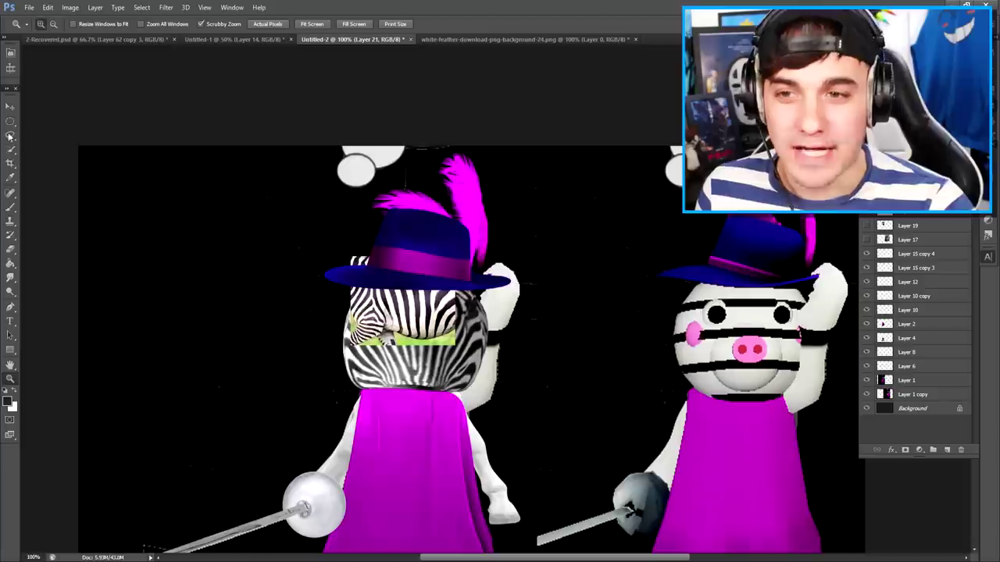
{"action": "left_click", "coordinate": [11, 106]}
{"action": "left_click_drag", "start_coordinate": [351, 344], "coordinate": [250, 430]}
{"action": "left_click_drag", "start_coordinate": [520, 323], "coordinate": [365, 180]}
{"action": "key", "text": "ctrl+z"}
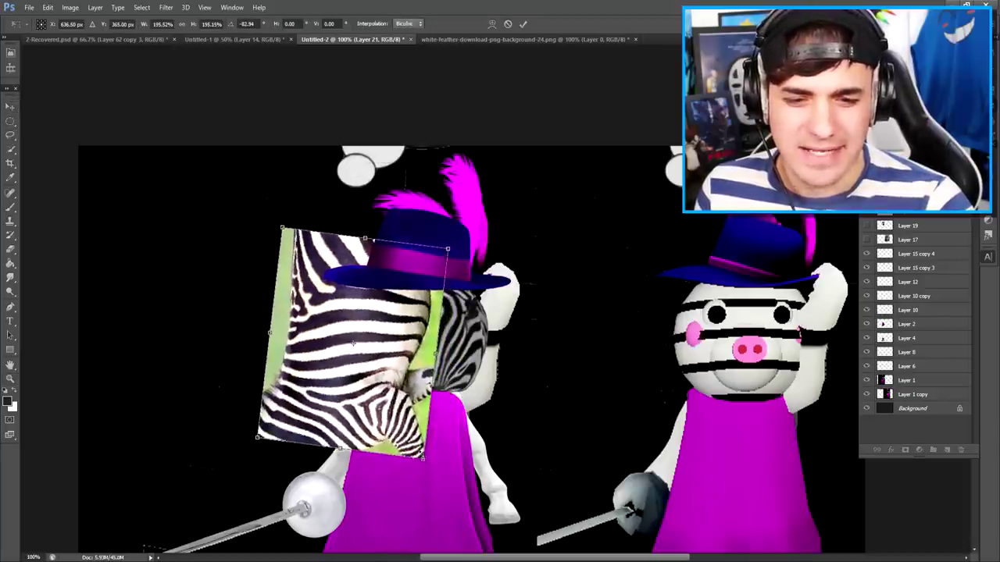
{"action": "left_click_drag", "start_coordinate": [422, 455], "coordinate": [472, 512]}
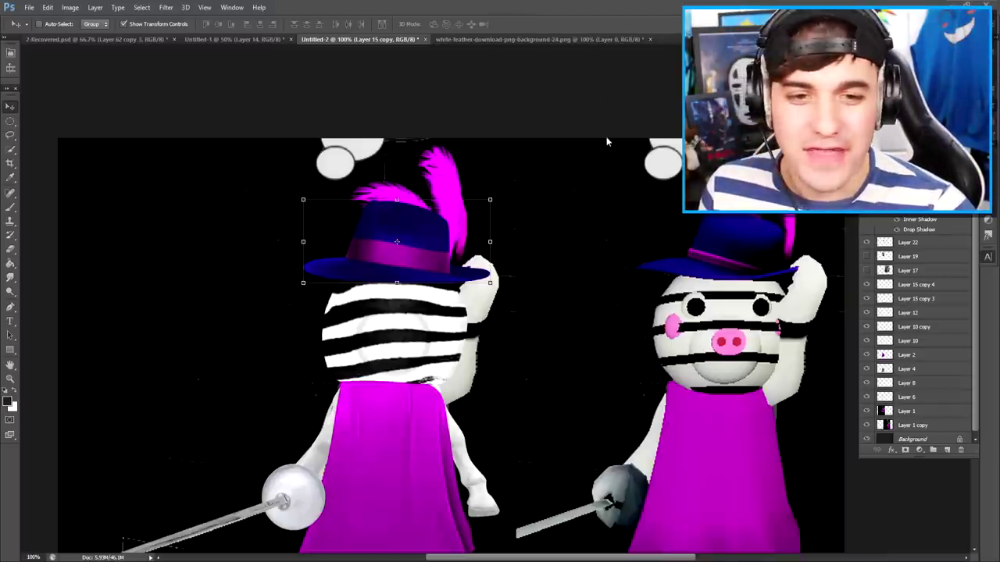
Paste the animal muzzle photo and position it over the character's striped face
{"action": "key", "text": "ctrl+v"}
{"action": "left_click_drag", "start_coordinate": [596, 335], "coordinate": [498, 367]}
{"action": "left_click", "coordinate": [10, 122]}
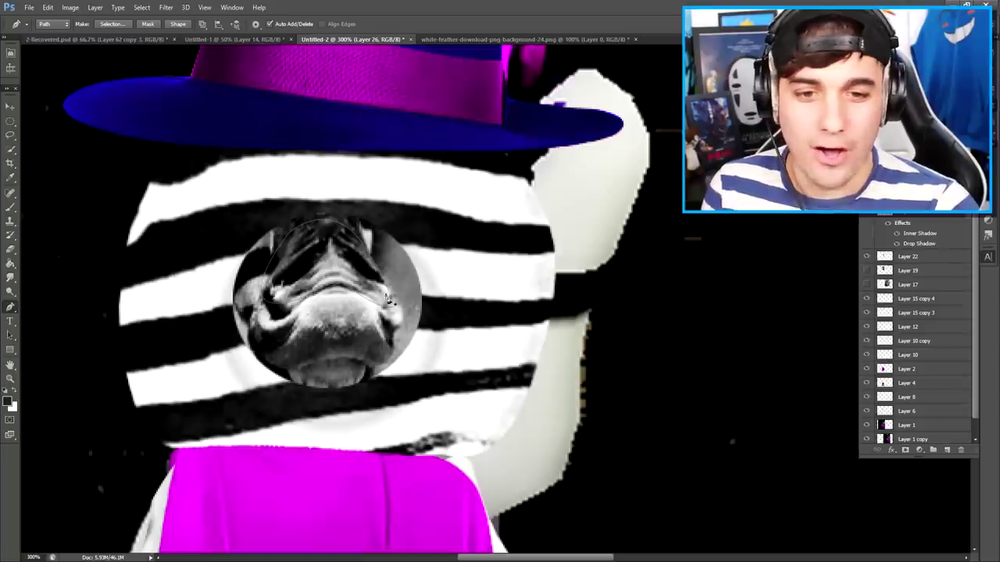
Turn the path around the nose into a selection, copy it to its own layer and delete the round muzzle photo
{"action": "right_click", "coordinate": [344, 277]}
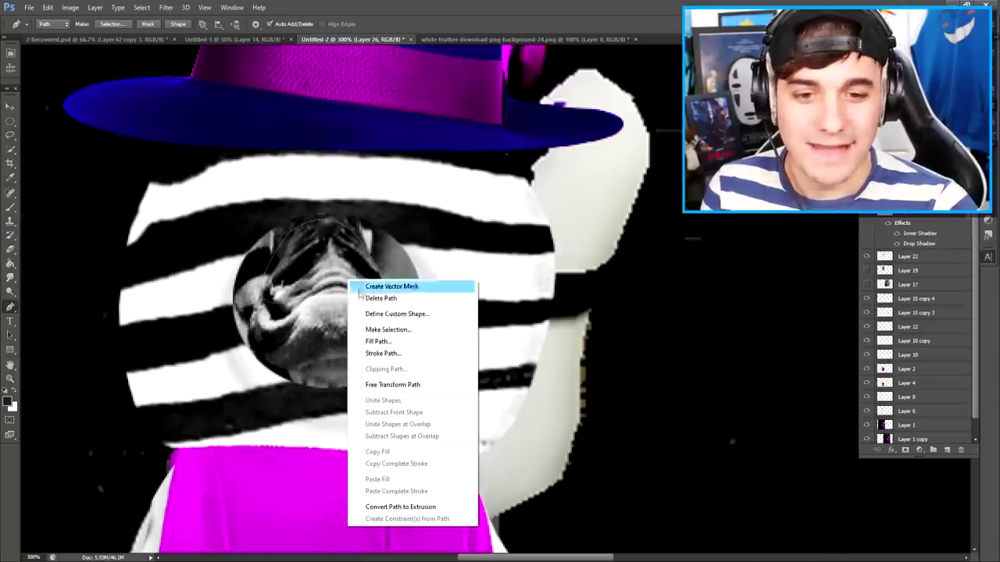
{"action": "left_click", "coordinate": [377, 332]}
{"action": "key", "text": "Return"}
{"action": "key", "text": "ctrl+j"}
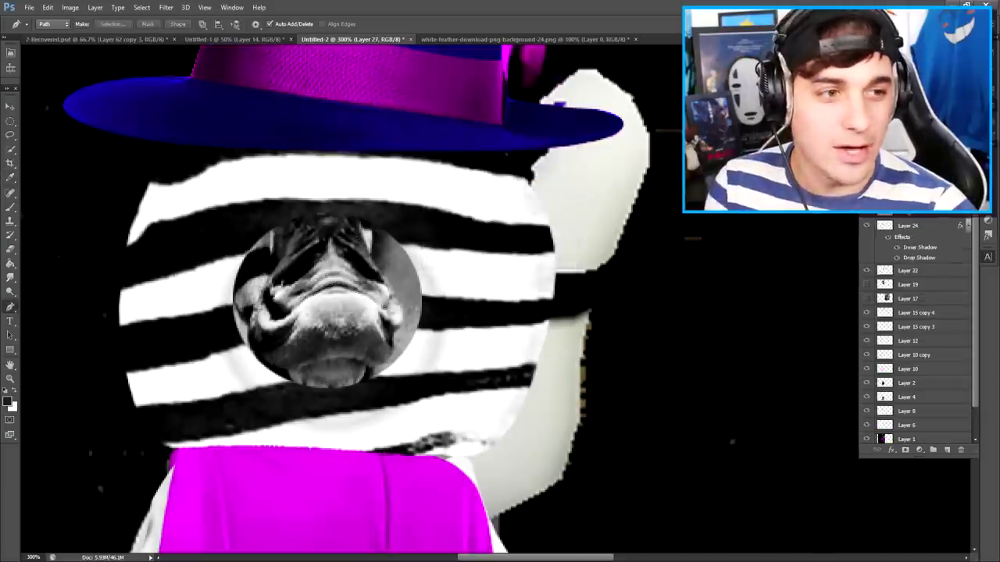
{"action": "key", "text": "Delete"}
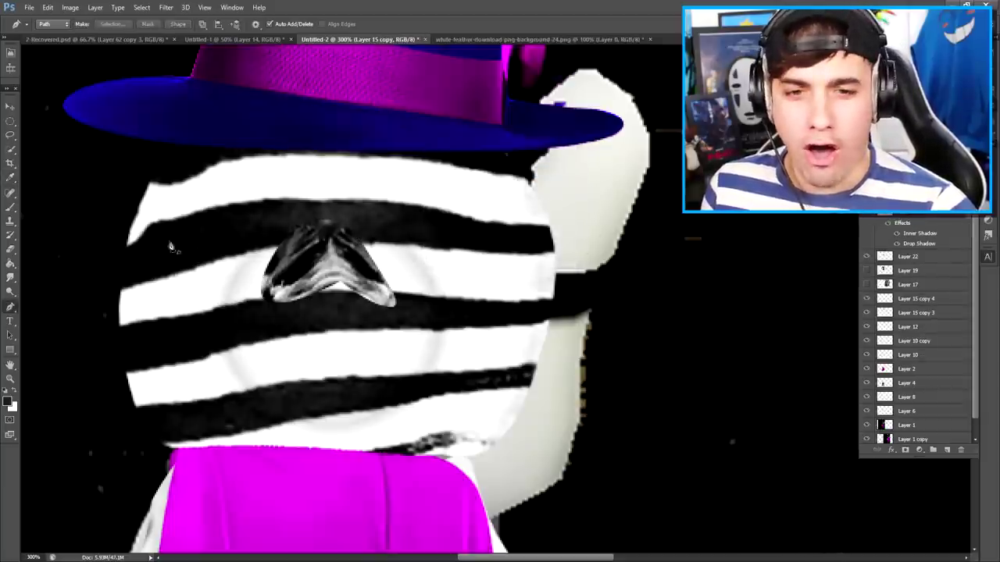
Undo the last nose edit and fit a dark zebra muzzle over the lower face at a scale of about 126%
{"action": "key", "text": "v"}
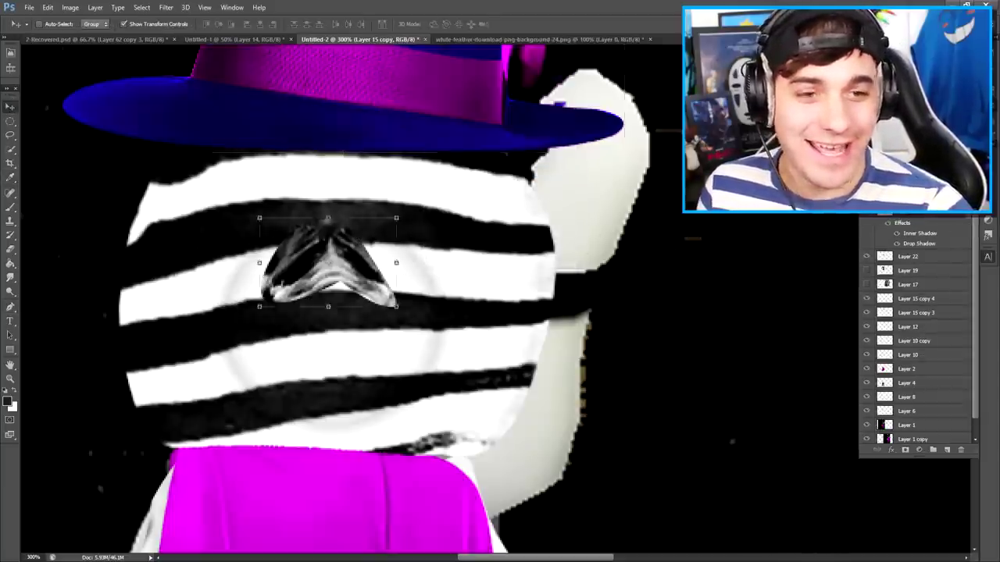
{"action": "key", "text": "ctrl+z"}
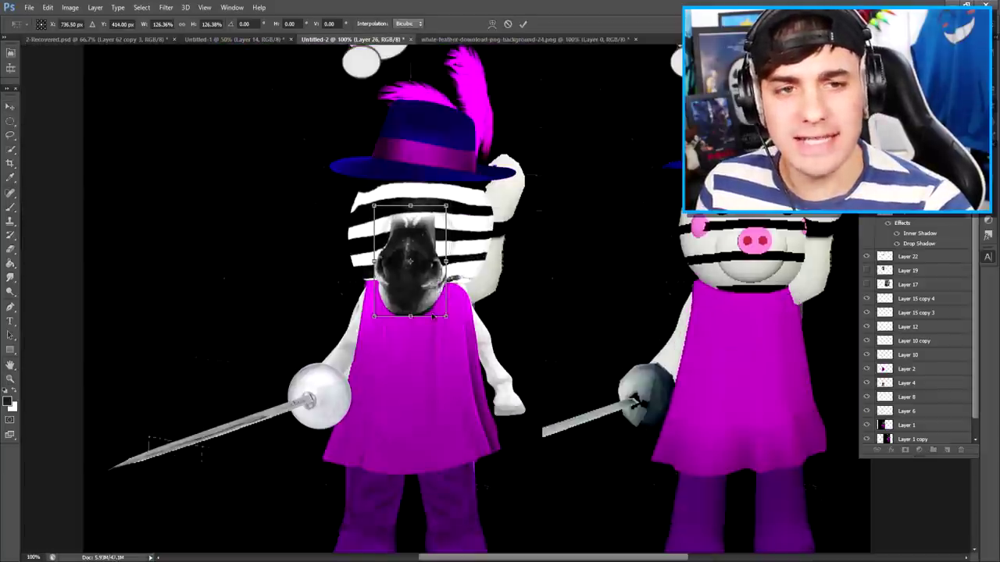
{"action": "left_click", "coordinate": [524, 25]}
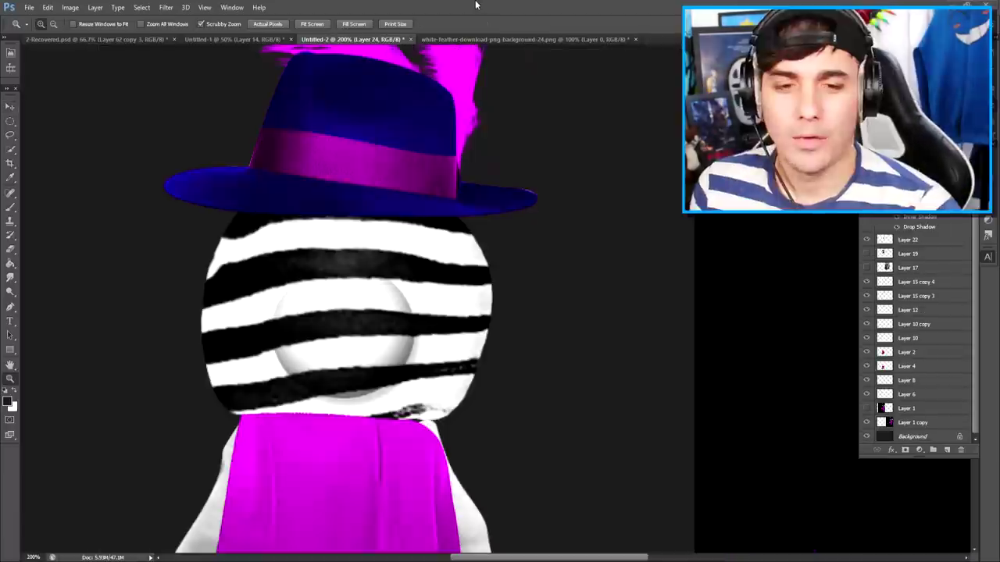
Paste the blue eye photo, erase the surrounding fur and place a mirrored copy as the second eye
{"action": "key", "text": "ctrl+v"}
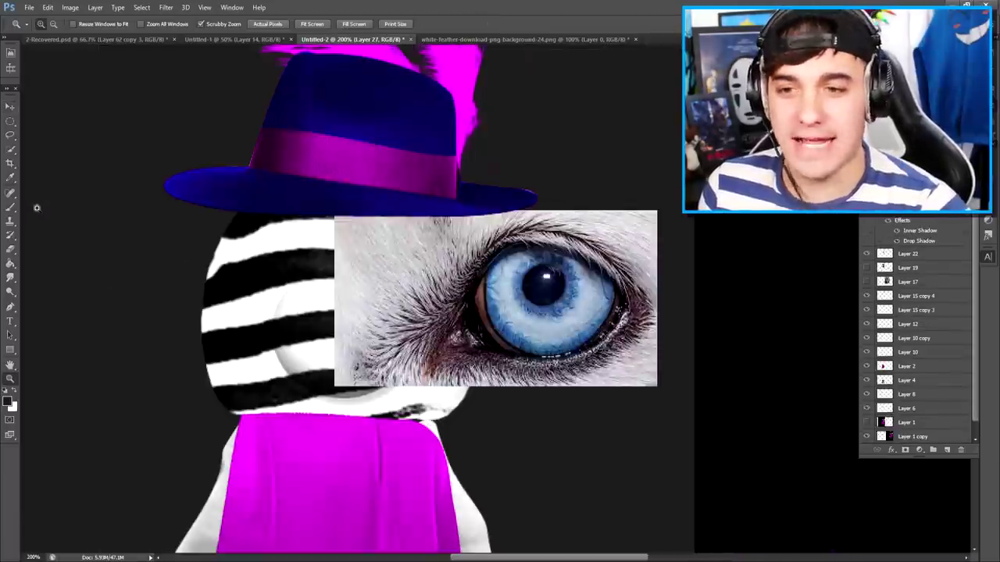
{"action": "left_click", "coordinate": [10, 248]}
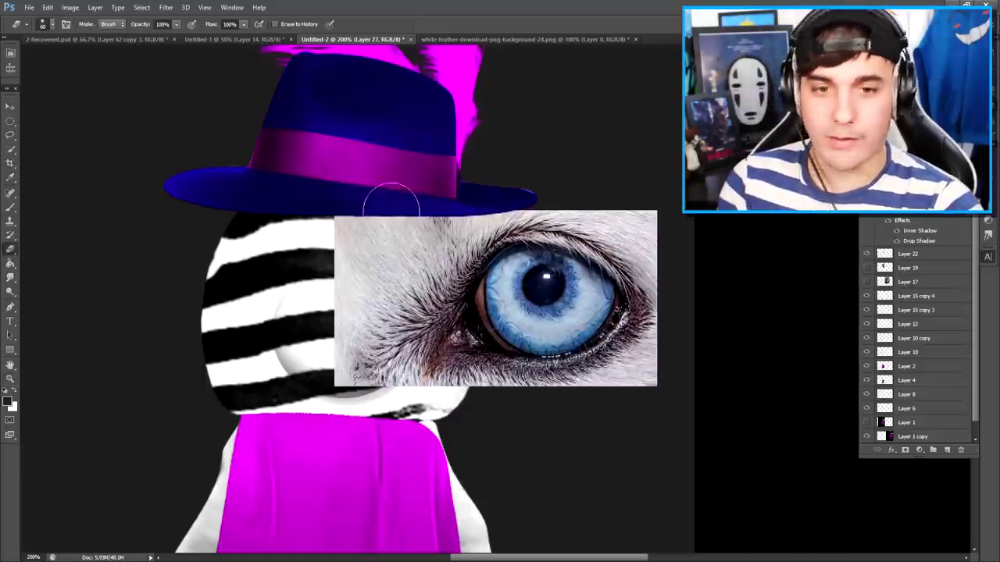
{"action": "mouse_move", "coordinate": [424, 179]}
{"action": "left_mouse_down"}
{"action": "mouse_move", "coordinate": [392, 242]}
{"action": "mouse_move", "coordinate": [351, 266]}
{"action": "mouse_move", "coordinate": [427, 441]}
{"action": "mouse_move", "coordinate": [384, 305]}
{"action": "mouse_move", "coordinate": [396, 348]}
{"action": "mouse_move", "coordinate": [527, 436]}
{"action": "mouse_move", "coordinate": [536, 422]}
{"action": "mouse_move", "coordinate": [447, 414]}
{"action": "mouse_move", "coordinate": [675, 412]}
{"action": "mouse_move", "coordinate": [698, 374]}
{"action": "mouse_move", "coordinate": [653, 404]}
{"action": "mouse_move", "coordinate": [691, 335]}
{"action": "mouse_move", "coordinate": [688, 265]}
{"action": "mouse_move", "coordinate": [651, 202]}
{"action": "mouse_move", "coordinate": [477, 145]}
{"action": "mouse_move", "coordinate": [486, 159]}
{"action": "mouse_move", "coordinate": [476, 213]}
{"action": "mouse_move", "coordinate": [610, 197]}
{"action": "mouse_move", "coordinate": [577, 207]}
{"action": "mouse_move", "coordinate": [698, 245]}
{"action": "mouse_move", "coordinate": [631, 247]}
{"action": "left_mouse_up"}
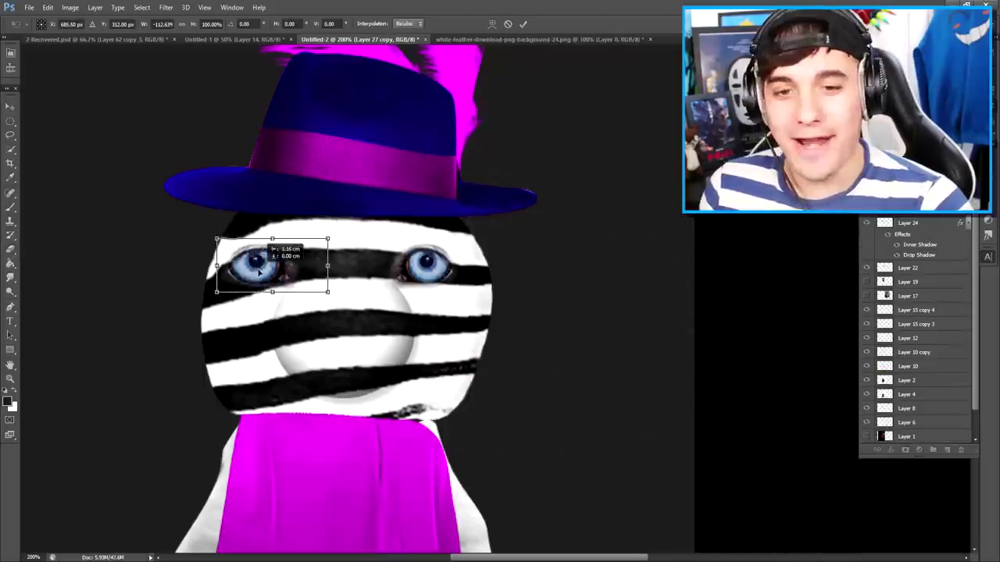
{"action": "left_click_drag", "start_coordinate": [343, 235], "coordinate": [350, 256]}
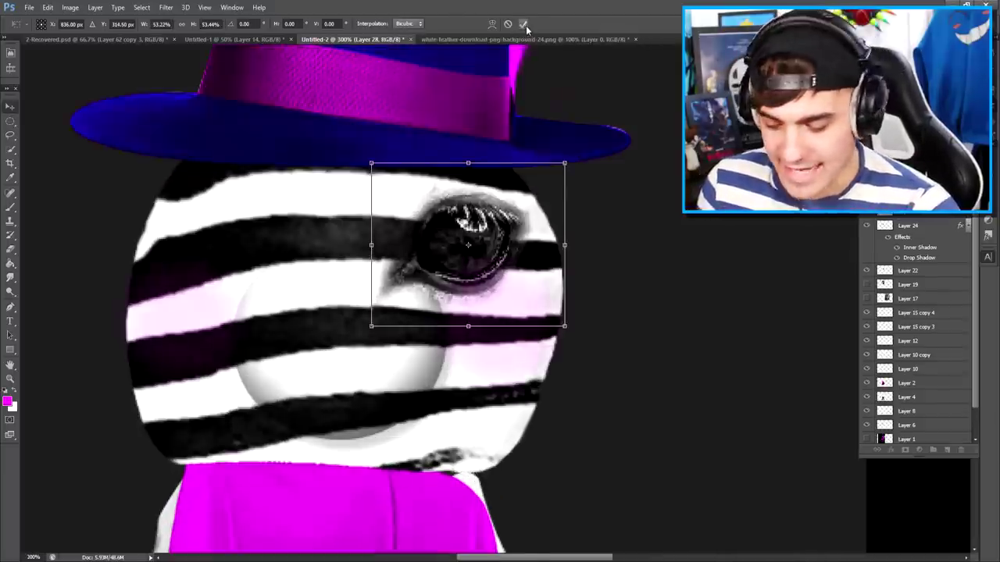
Apply the dark eye's scale of about 53% and place a horizontally mirrored copy as the zebra's second eye
{"action": "left_click", "coordinate": [523, 24]}
{"action": "key", "text": "ctrl+j"}
{"action": "key", "text": "ctrl+t"}
{"action": "left_click_drag", "start_coordinate": [564, 245], "coordinate": [200, 264]}
{"action": "left_click_drag", "start_coordinate": [335, 267], "coordinate": [267, 275]}
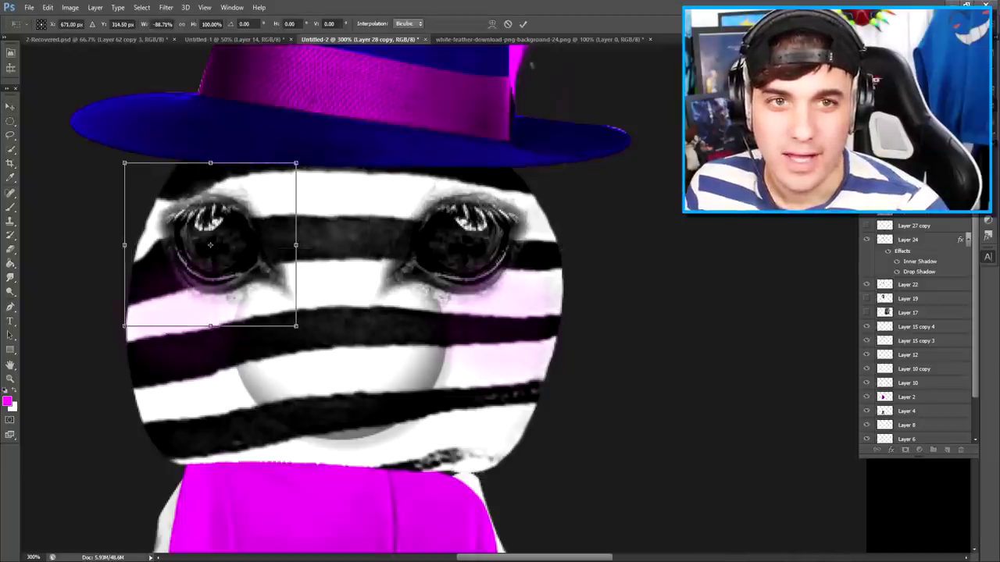
{"action": "left_click", "coordinate": [509, 24]}
{"action": "left_click_drag", "start_coordinate": [504, 257], "coordinate": [252, 260]}
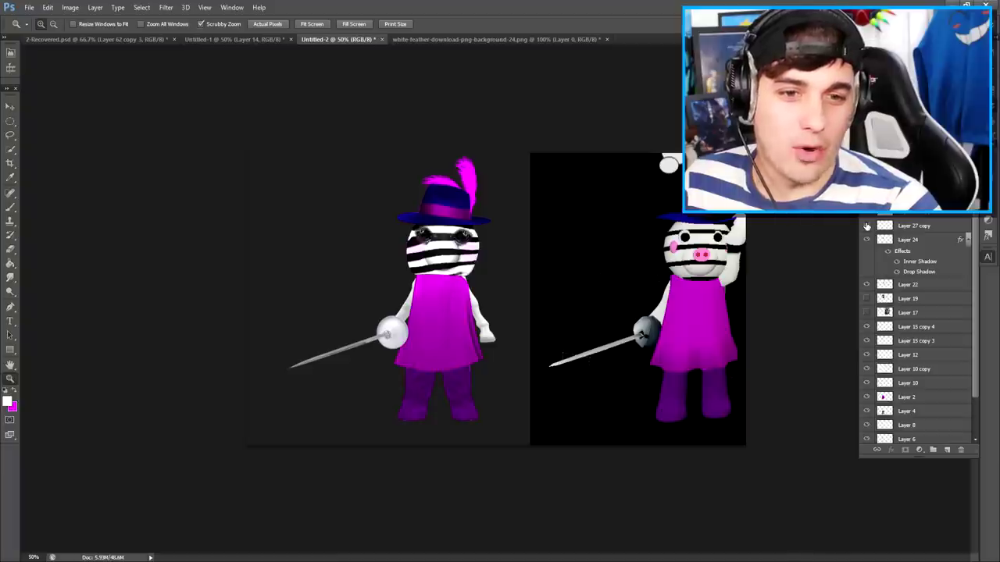
Paste the zebra head photo and cut its muzzle with an elliptical selection for the middle of the face
{"action": "left_click_drag", "start_coordinate": [422, 251], "coordinate": [481, 244]}
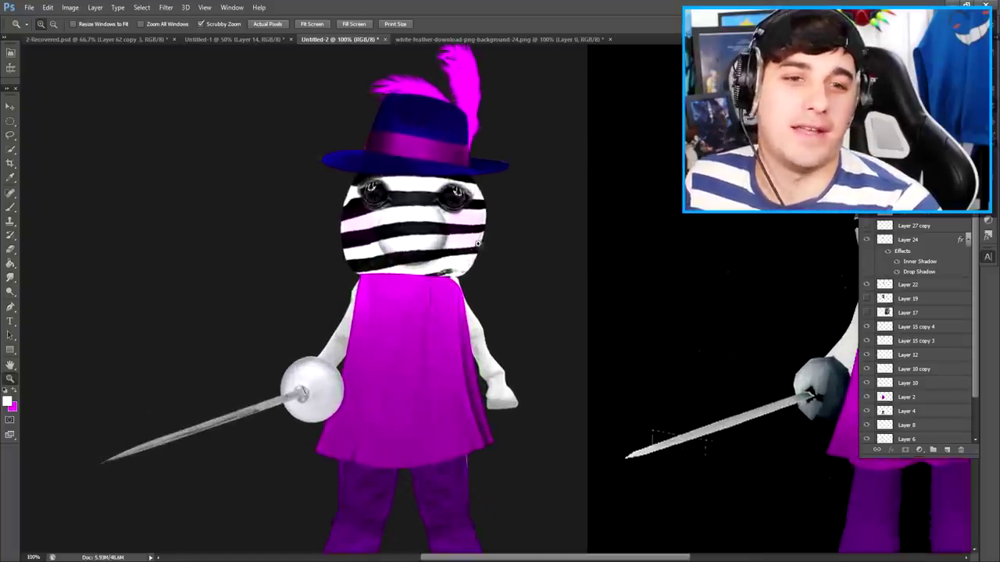
{"action": "key", "text": "ctrl+minus"}
{"action": "key", "text": "ctrl+minus"}
{"action": "key", "text": "ctrl+v"}
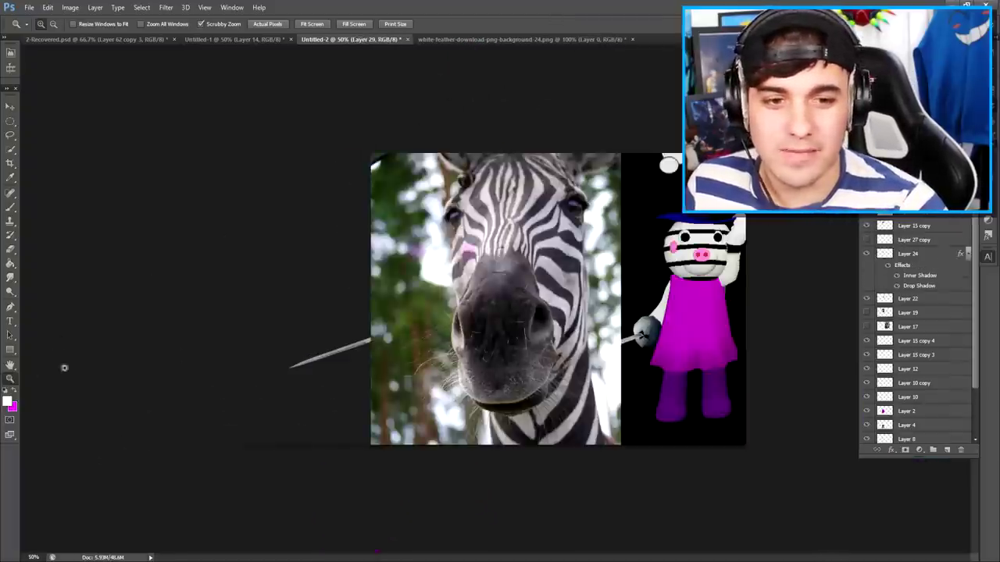
{"action": "key", "text": "ctrl+plus"}
{"action": "key", "text": "ctrl+plus"}
{"action": "left_click", "coordinate": [10, 121]}
{"action": "left_click_drag", "start_coordinate": [389, 249], "coordinate": [650, 438]}
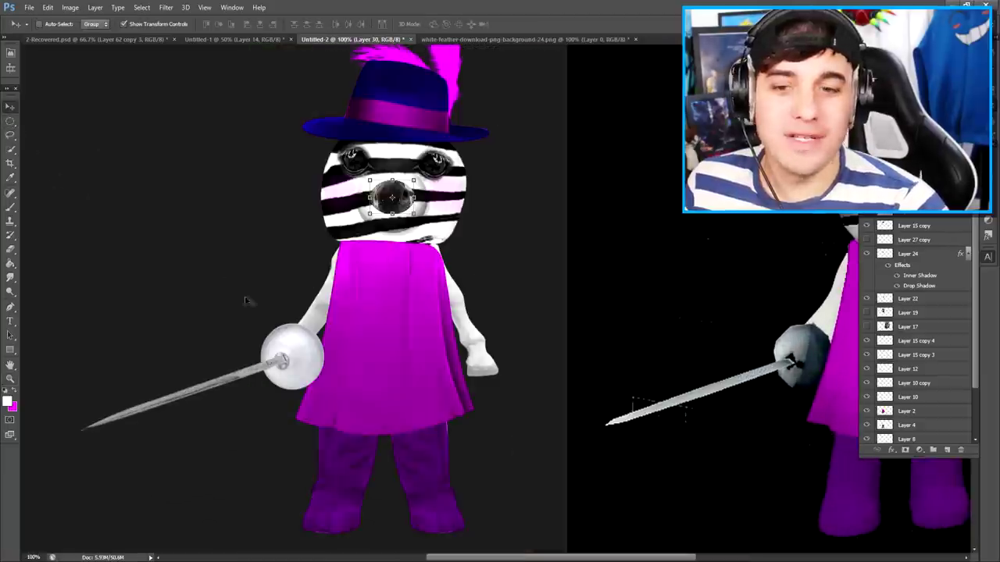
Select the inner dark part of the pasted zebra nose with an ellipse about 2.36 cm wide and 1.62 cm high
{"action": "key", "text": "z"}
{"action": "left_click", "coordinate": [613, 286]}
{"action": "left_click", "coordinate": [117, 86]}
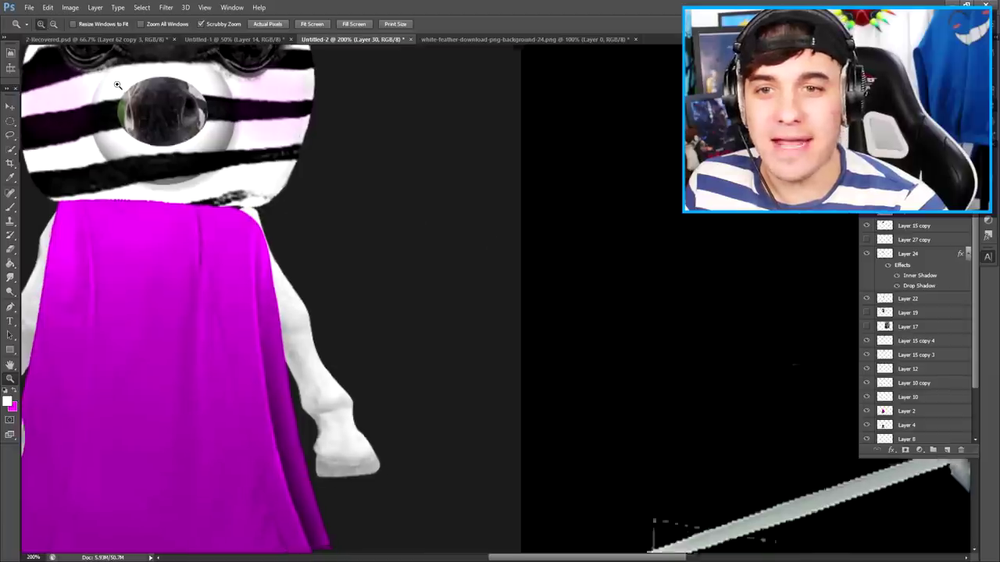
{"action": "left_click", "coordinate": [117, 86]}
{"action": "left_click", "coordinate": [117, 85]}
{"action": "left_click", "coordinate": [118, 85]}
{"action": "left_click", "coordinate": [117, 85]}
{"action": "left_click", "coordinate": [10, 107]}
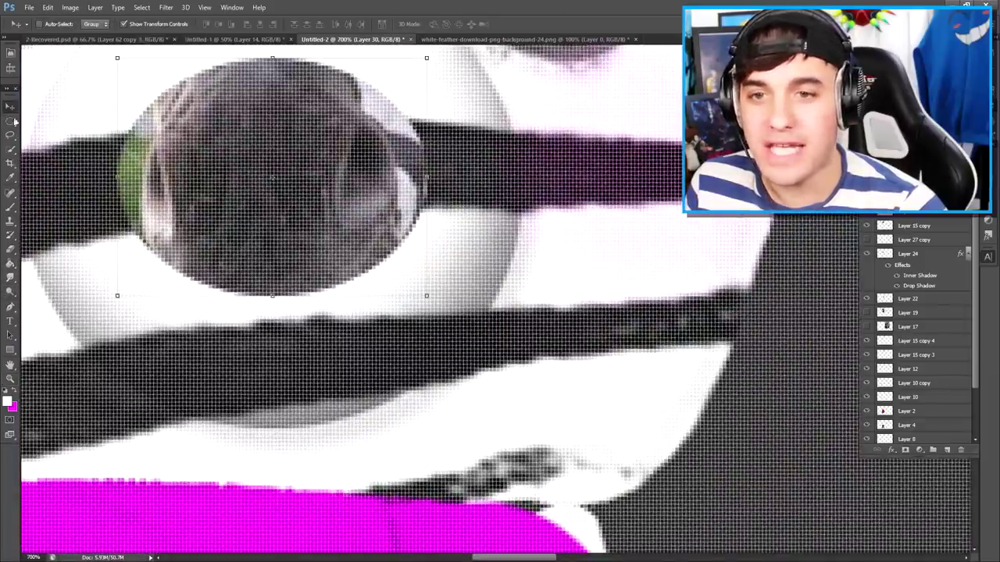
{"action": "left_click", "coordinate": [9, 123]}
{"action": "left_click_drag", "start_coordinate": [155, 103], "coordinate": [398, 280]}
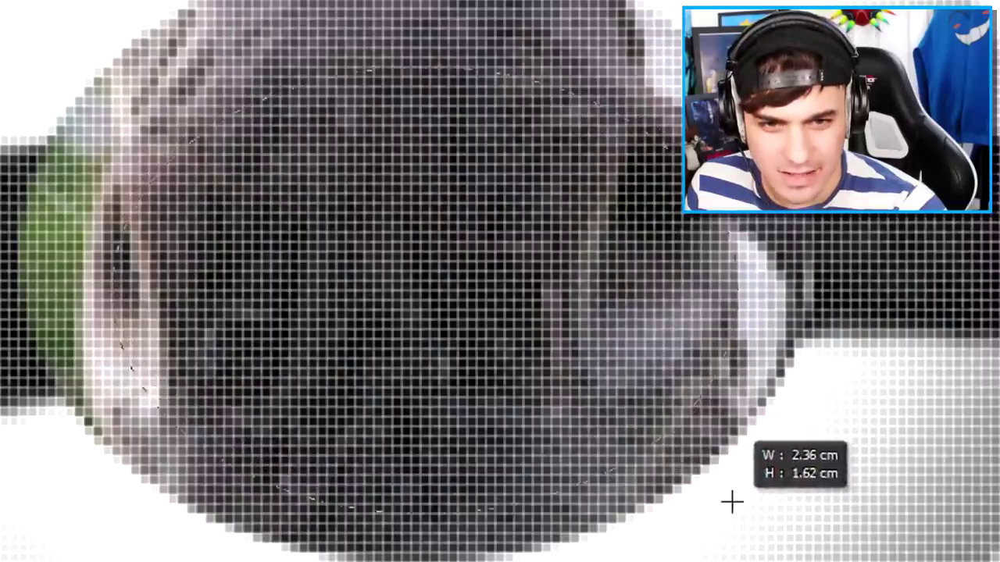
{"action": "left_click_drag", "start_coordinate": [732, 502], "coordinate": [731, 502]}
{"action": "left_click_drag", "start_coordinate": [538, 250], "coordinate": [569, 295]}
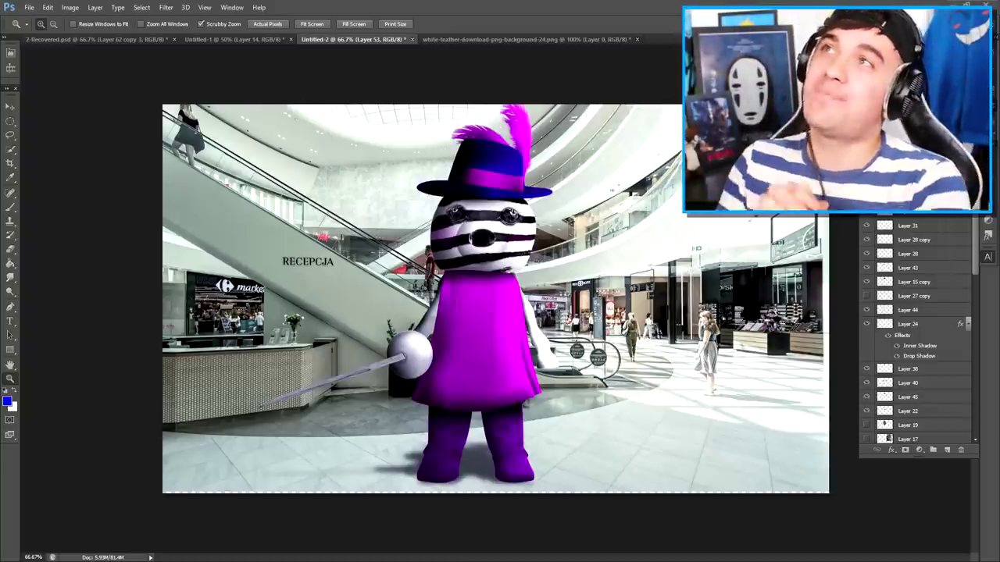
Create a new document for the yellow character, enlarge its picture to the canvas height and move it to the left edge
{"action": "key", "text": "ctrl+n"}
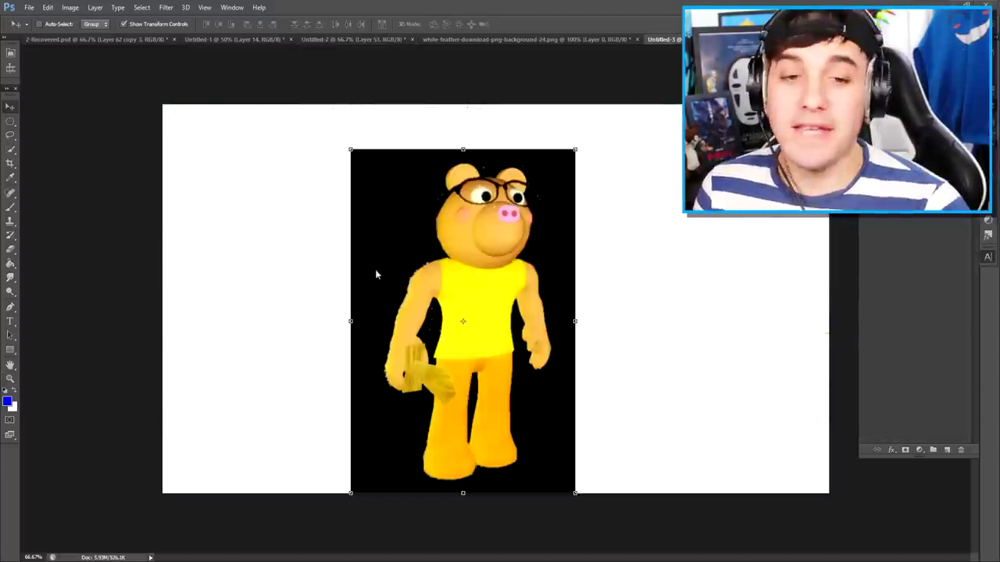
{"action": "left_click_drag", "start_coordinate": [574, 149], "coordinate": [629, 125]}
{"action": "left_click", "coordinate": [522, 23]}
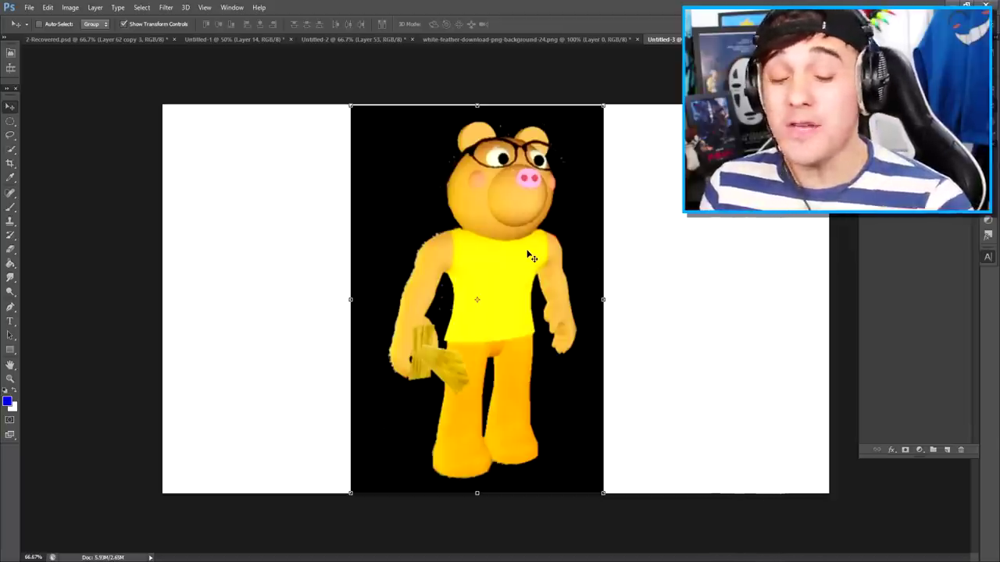
{"action": "left_click_drag", "start_coordinate": [509, 254], "coordinate": [292, 255]}
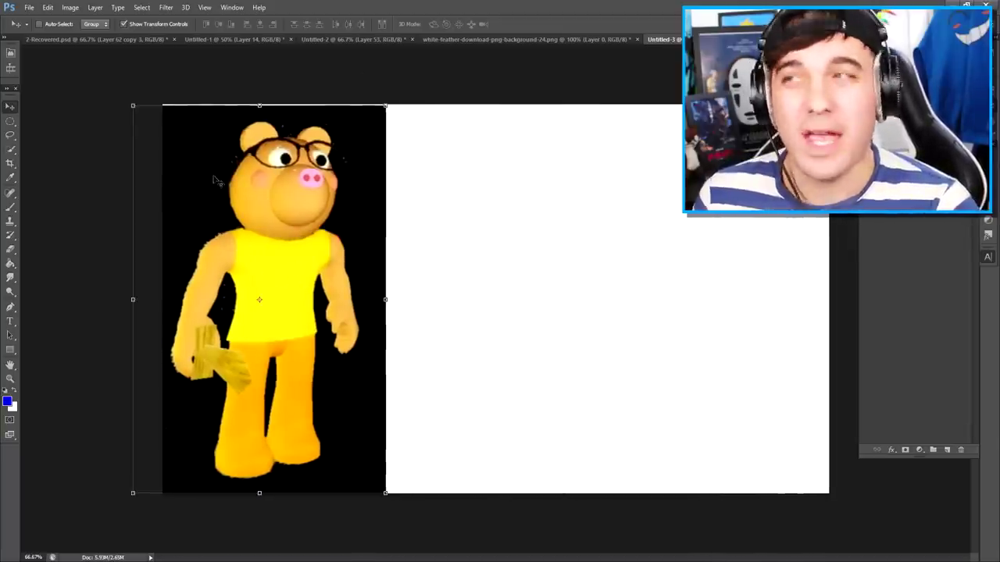
Bring the trousers and feet from the zebra document into the new document as orange legs beside the yellow character
{"action": "left_click", "coordinate": [355, 38]}
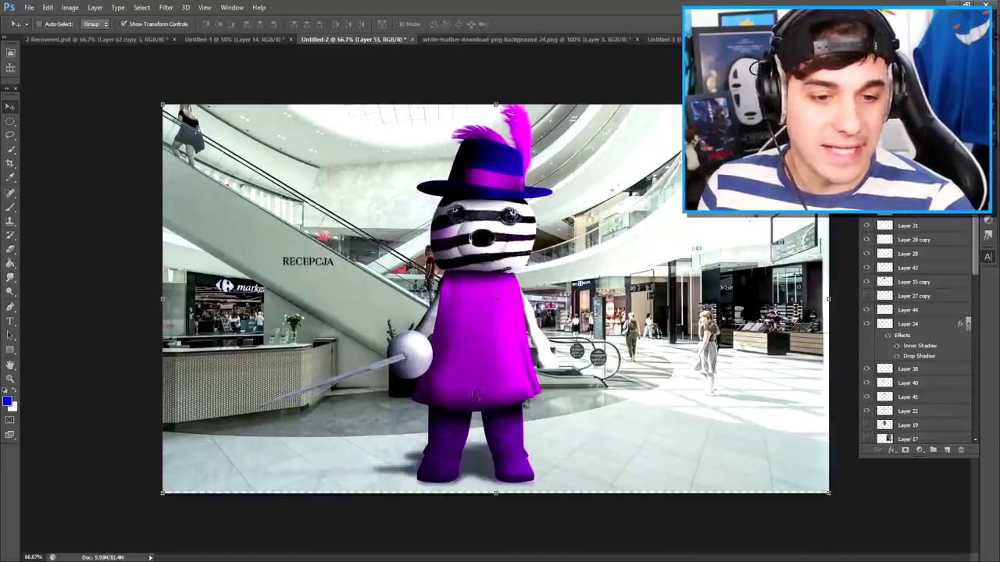
{"action": "scroll", "coordinate": [931, 288], "scroll_direction": "down", "scroll_amount": 1}
{"action": "scroll", "coordinate": [931, 288], "scroll_direction": "down", "scroll_amount": 3}
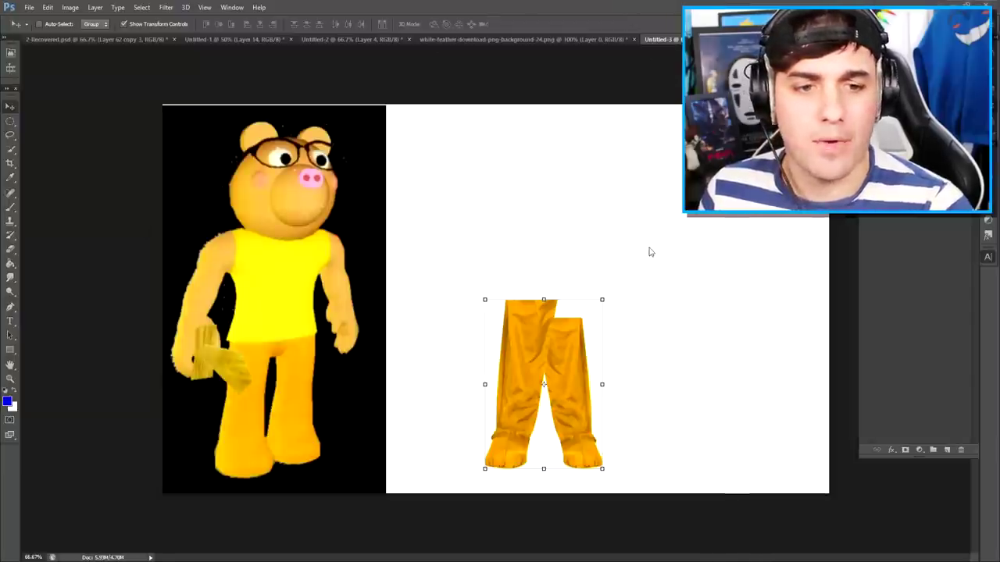
{"action": "key", "text": "Return"}
Add the yellow sleeveless shirt above the trousers and paste the bare arms at its sides
{"action": "key", "text": "ctrl+v"}
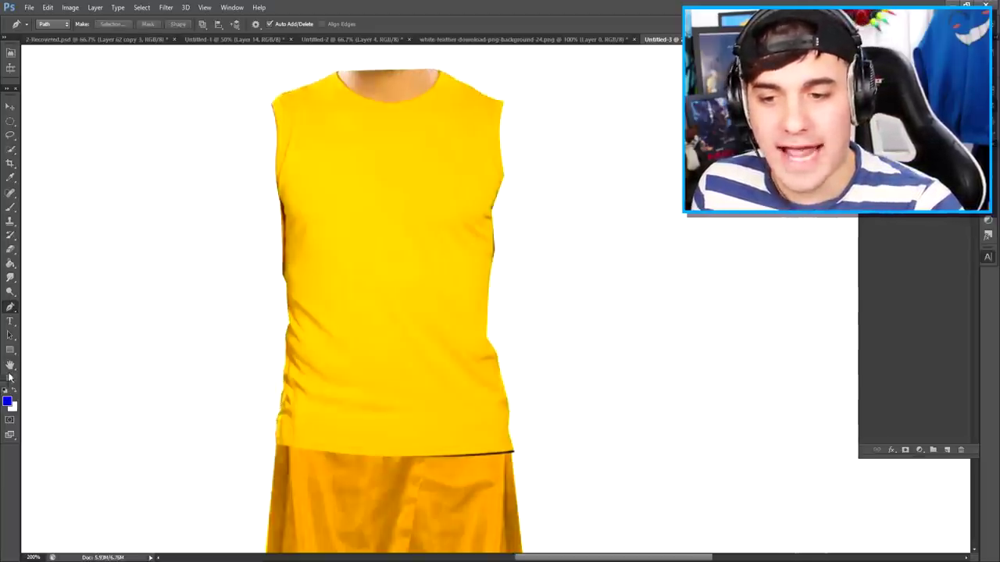
{"action": "left_click", "coordinate": [10, 378]}
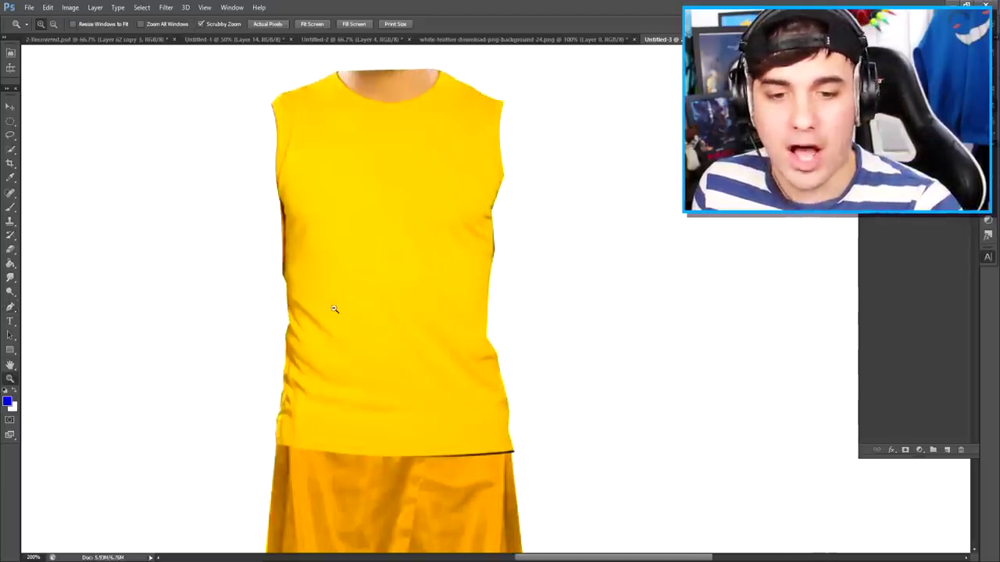
{"action": "left_click", "coordinate": [335, 309], "text": "alt"}
{"action": "left_click", "coordinate": [334, 309], "text": "alt"}
{"action": "left_click", "coordinate": [334, 309], "text": "alt"}
{"action": "key", "text": "v"}
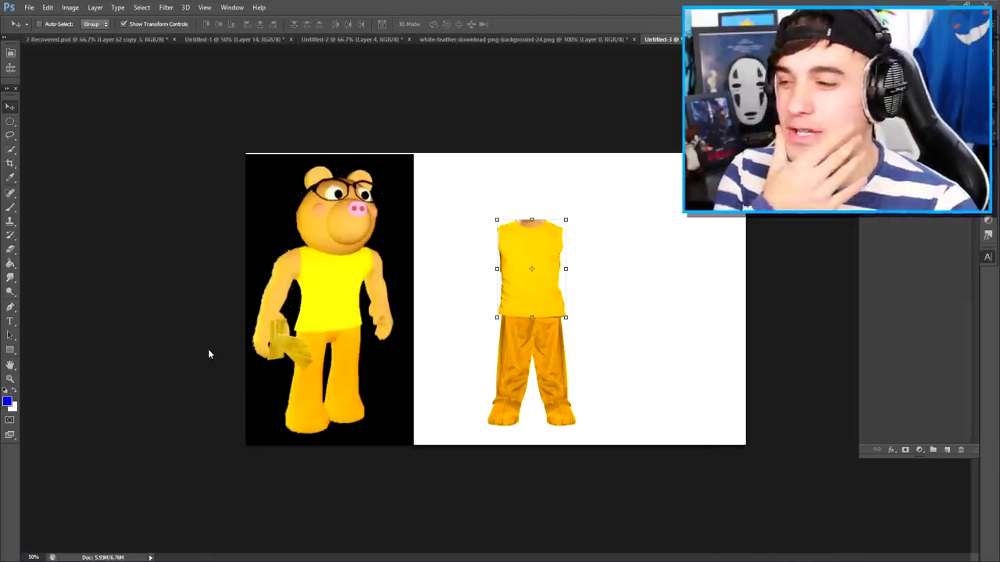
{"action": "key", "text": "ctrl+v"}
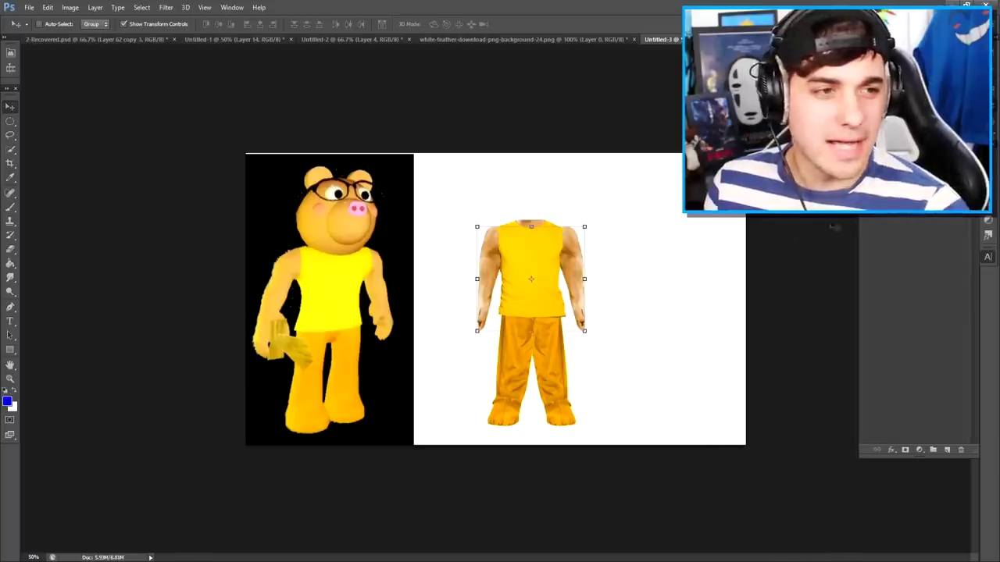
{"action": "key", "text": "alt+["}
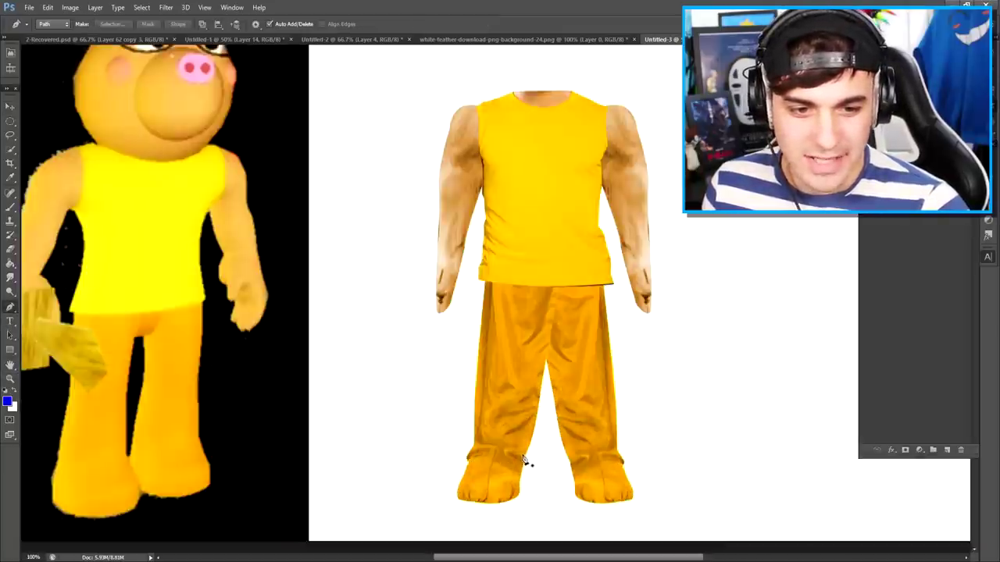
Draw a pen path along the inner trouser legs to extend the gap between them upward
{"action": "left_click", "coordinate": [522, 455]}
{"action": "left_click", "coordinate": [540, 349]}
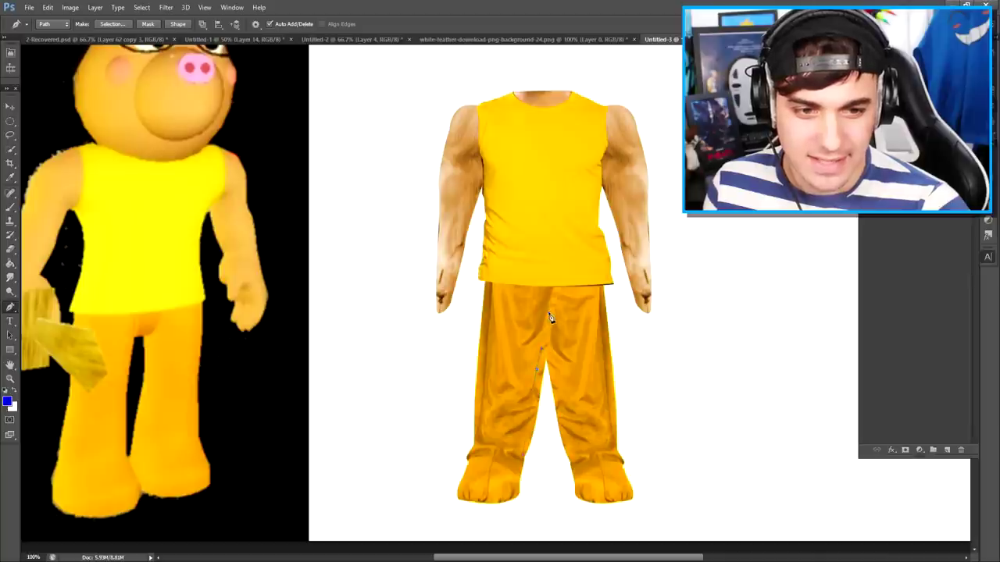
{"action": "left_click", "coordinate": [563, 385]}
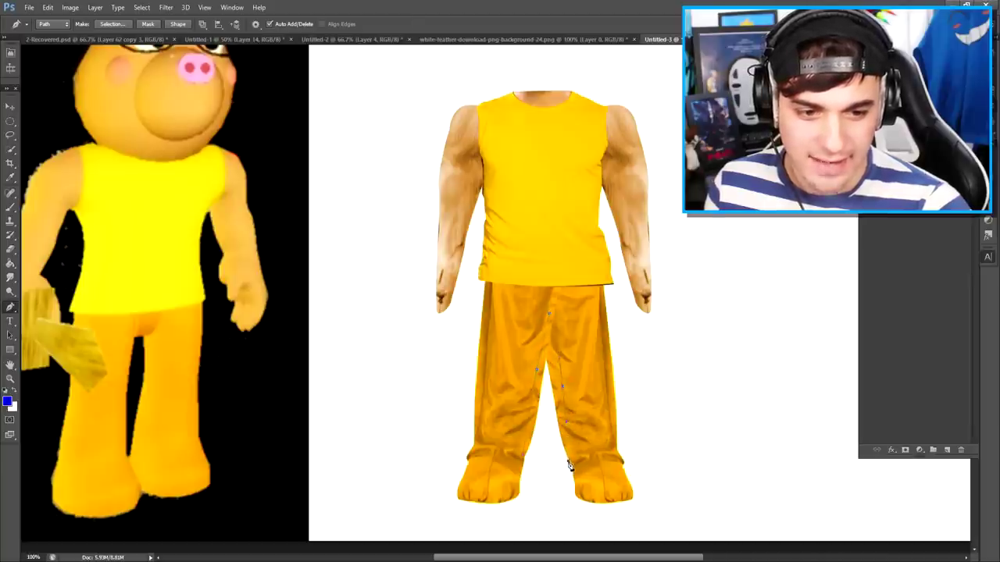
Cut the hand out of its photo for the first wrist and shift its hue by +15
{"action": "key", "text": "z"}
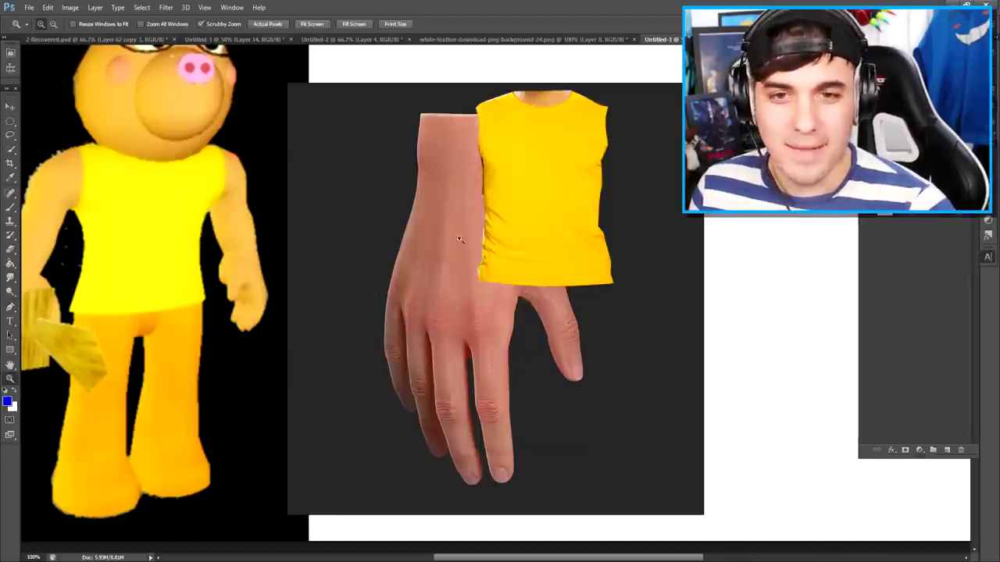
{"action": "left_click_drag", "start_coordinate": [359, 161], "coordinate": [190, 160]}
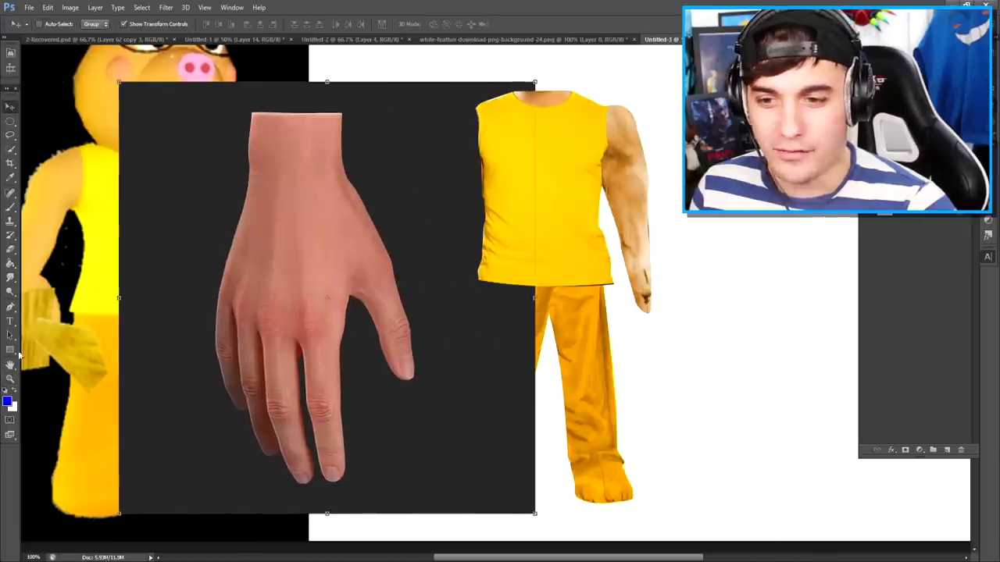
{"action": "left_click", "coordinate": [10, 307]}
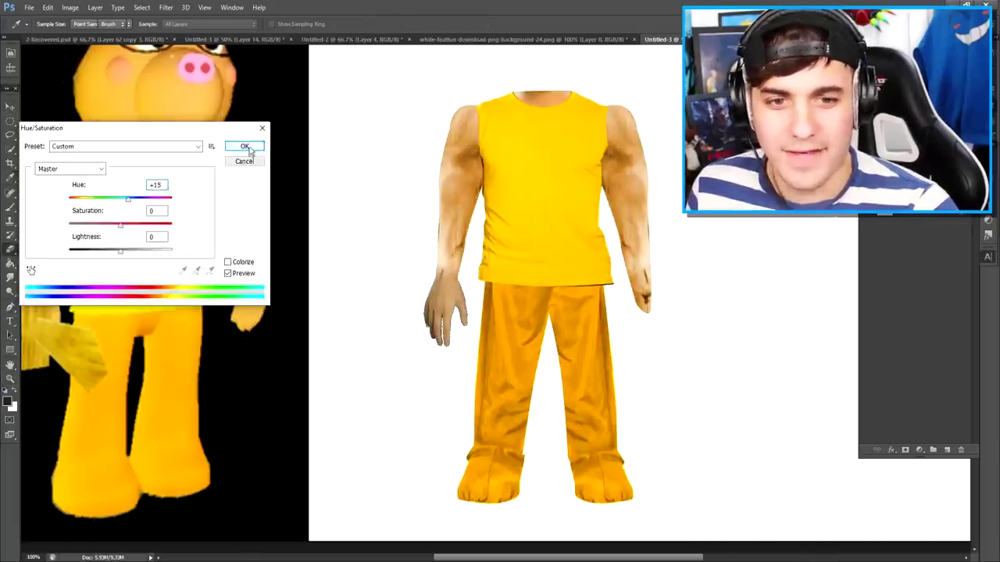
{"action": "left_click", "coordinate": [242, 144]}
{"action": "key", "text": "e"}
Place a horizontally mirrored copy of the hand on the other wrist
{"action": "key", "text": "v"}
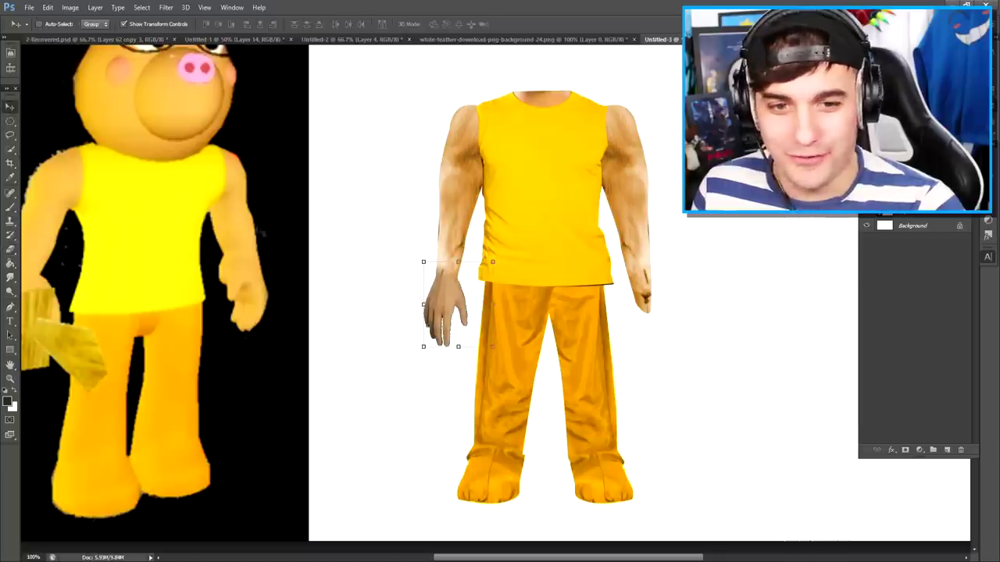
{"action": "left_click_drag", "start_coordinate": [423, 303], "coordinate": [634, 322]}
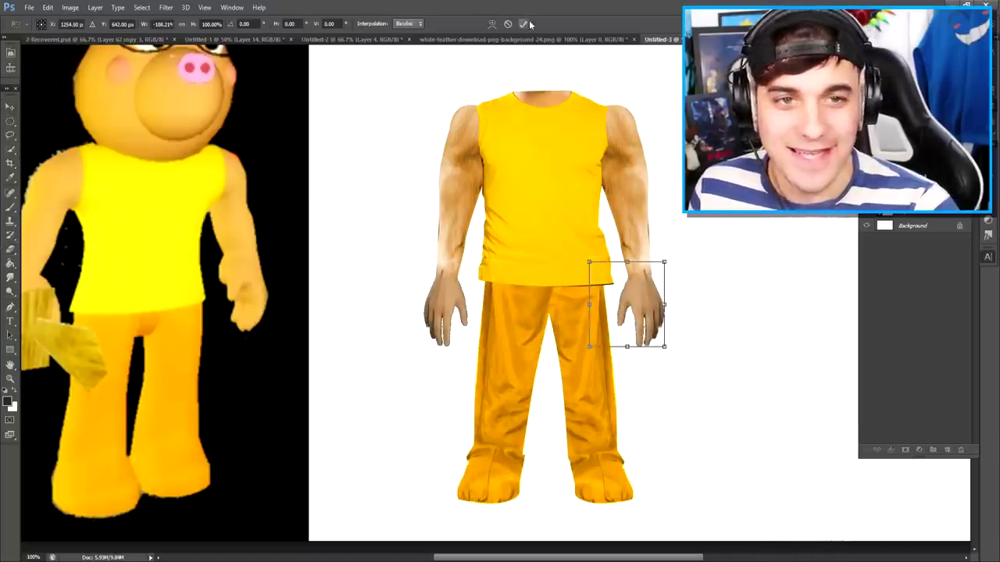
{"action": "key", "text": "Return"}
{"action": "left_click", "coordinate": [10, 379]}
{"action": "left_click", "coordinate": [314, 235], "text": "alt"}
{"action": "left_click", "coordinate": [314, 234], "text": "alt"}
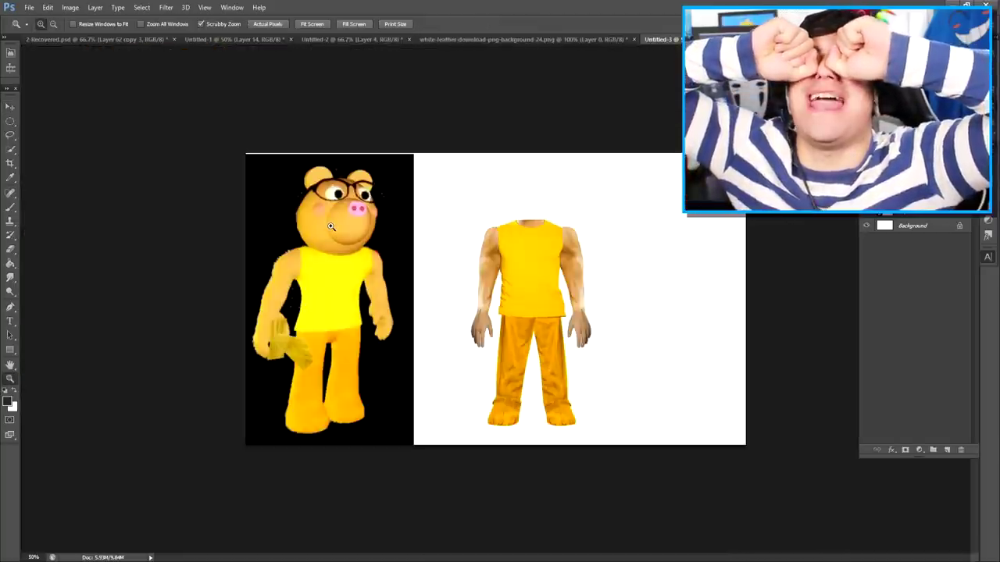
Paste the wooden sword, rotate it to about -13° and lay its handle across the first hand
{"action": "key", "text": "v"}
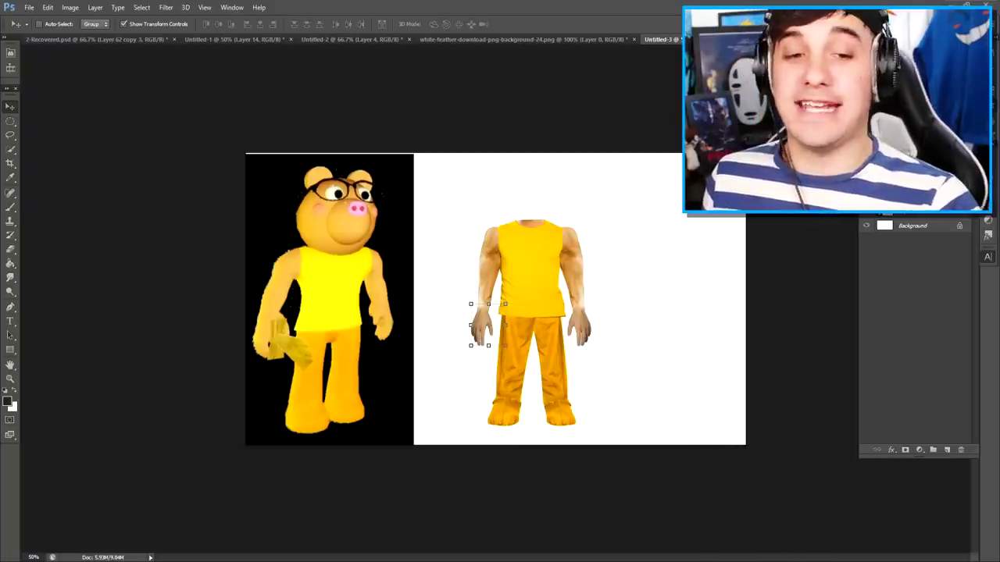
{"action": "key", "text": "ctrl+v"}
{"action": "key", "text": "ctrl+t"}
{"action": "left_click_drag", "start_coordinate": [625, 167], "coordinate": [283, 183]}
{"action": "left_click_drag", "start_coordinate": [332, 203], "coordinate": [472, 292]}
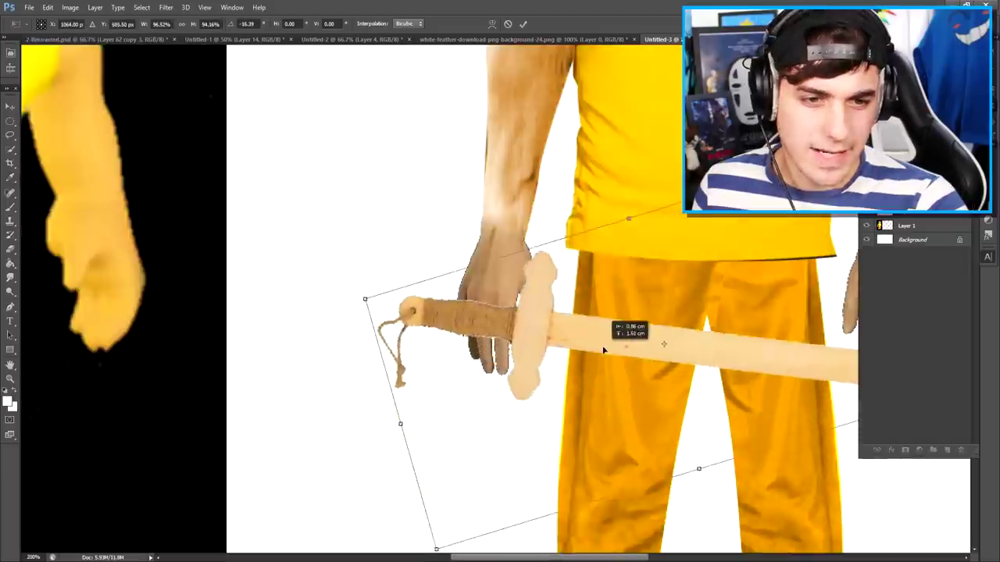
{"action": "left_click_drag", "start_coordinate": [602, 346], "coordinate": [614, 328]}
{"action": "left_click_drag", "start_coordinate": [367, 266], "coordinate": [383, 232]}
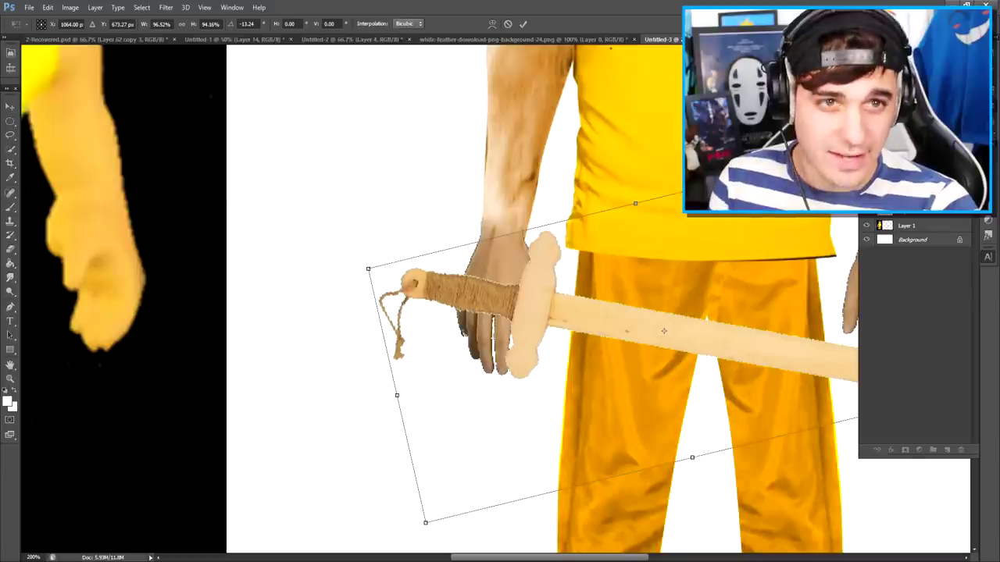
{"action": "left_click", "coordinate": [523, 24]}
Erase the part of the sword handle inside the hand selection so the hand sits in front of it
{"action": "key", "text": "e"}
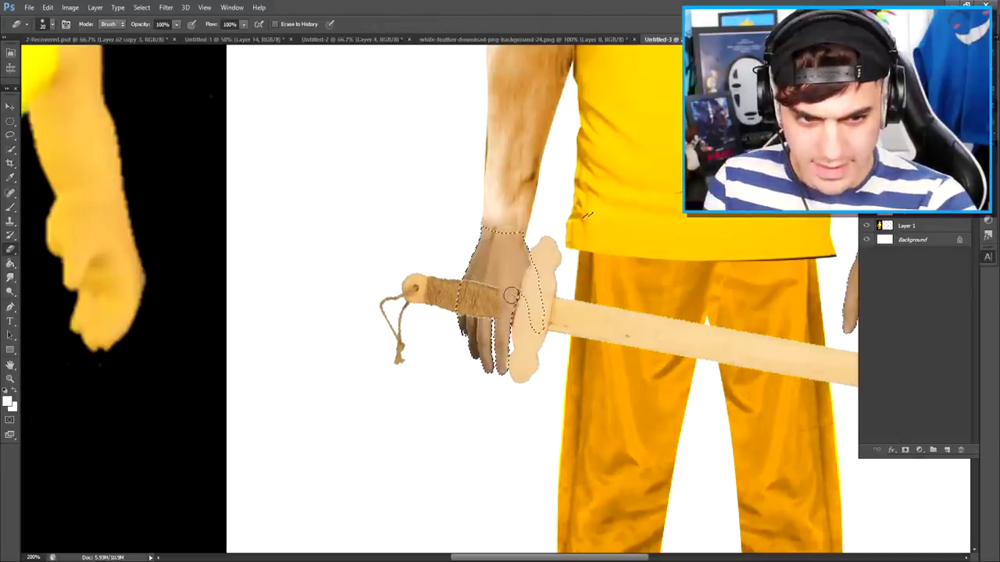
{"action": "left_click_drag", "start_coordinate": [509, 315], "coordinate": [469, 345]}
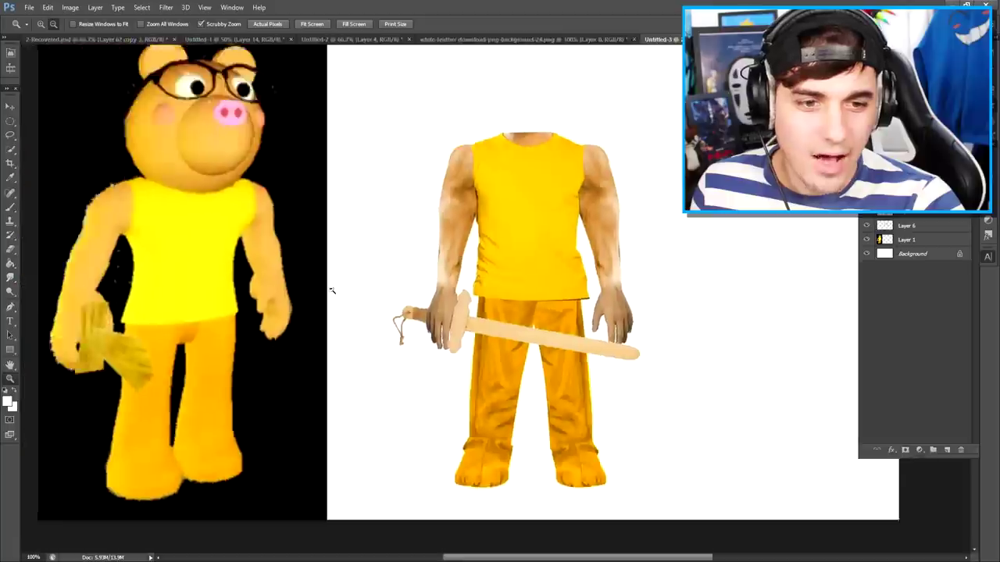
{"action": "key", "text": "ctrl+minus"}
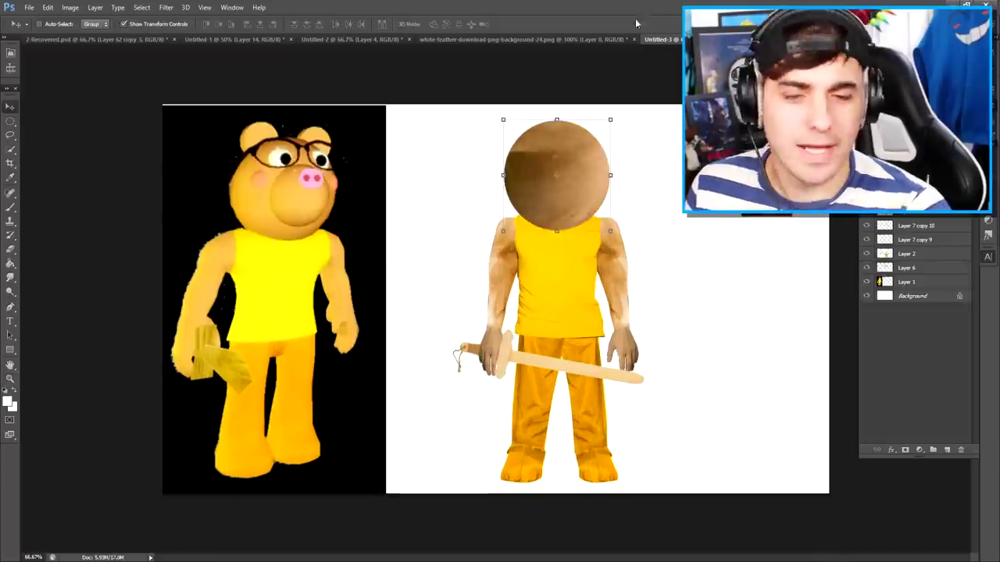
Paste the horse photo beside the head and trace its ears with the Pen tool to cut them out
{"action": "key", "text": "ctrl+v"}
{"action": "left_click_drag", "start_coordinate": [501, 288], "coordinate": [676, 155]}
{"action": "left_click", "coordinate": [10, 379]}
{"action": "left_click", "coordinate": [674, 156]}
{"action": "left_click", "coordinate": [605, 319]}
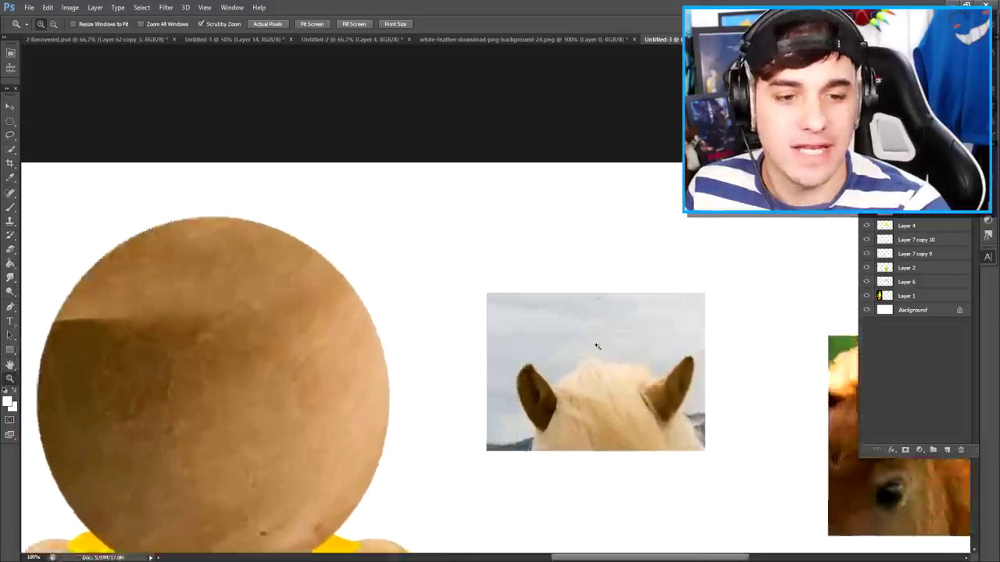
{"action": "left_click", "coordinate": [605, 319]}
{"action": "left_click", "coordinate": [586, 390]}
{"action": "scroll", "coordinate": [585, 390], "scroll_direction": "down", "scroll_amount": 3}
{"action": "key", "text": "p"}
{"action": "left_click", "coordinate": [715, 295]}
{"action": "left_click", "coordinate": [709, 265]}
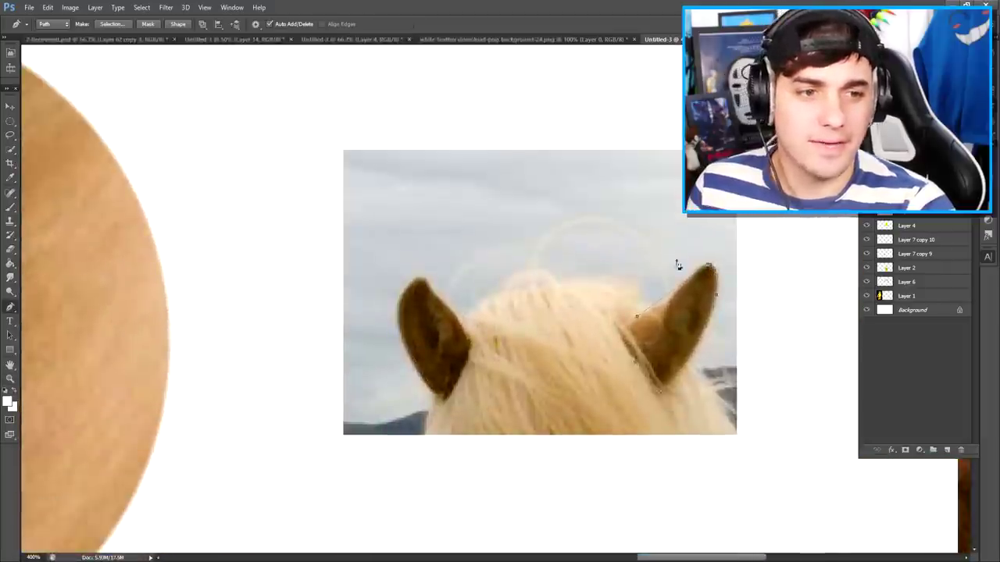
{"action": "right_click", "coordinate": [548, 263]}
{"action": "left_click", "coordinate": [707, 257]}
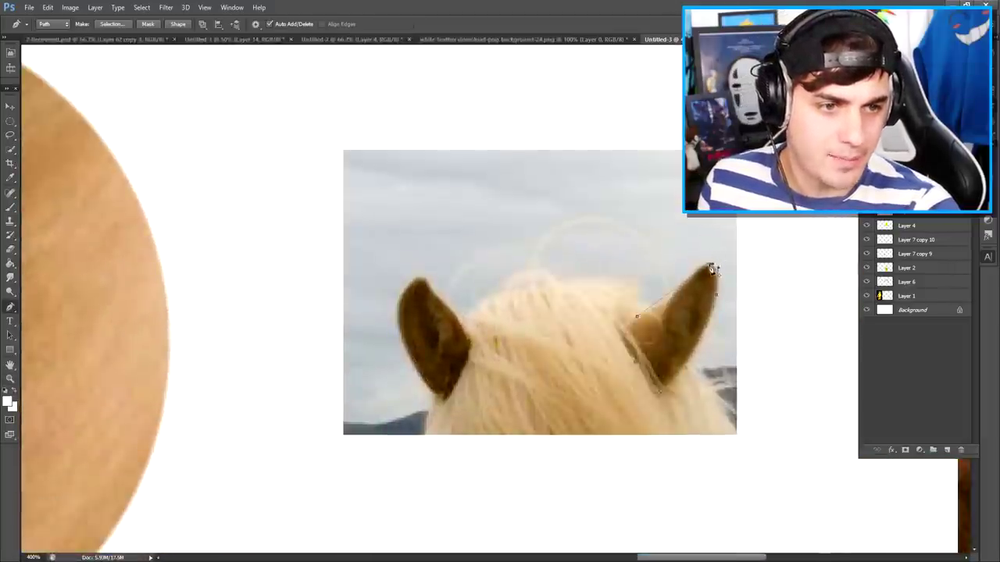
{"action": "right_click", "coordinate": [614, 293]}
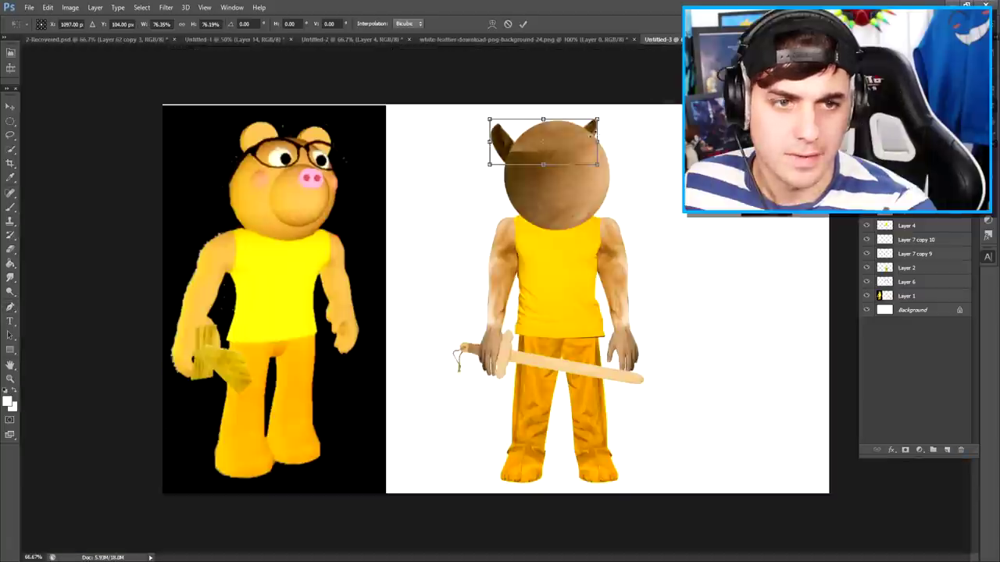
Scale and position the cut-out horse ears so they stick out from the top of the round head
{"action": "left_click_drag", "start_coordinate": [556, 156], "coordinate": [561, 142]}
{"action": "left_click_drag", "start_coordinate": [637, 102], "coordinate": [638, 107]}
{"action": "left_click_drag", "start_coordinate": [575, 131], "coordinate": [579, 132]}
{"action": "key", "text": "Return"}
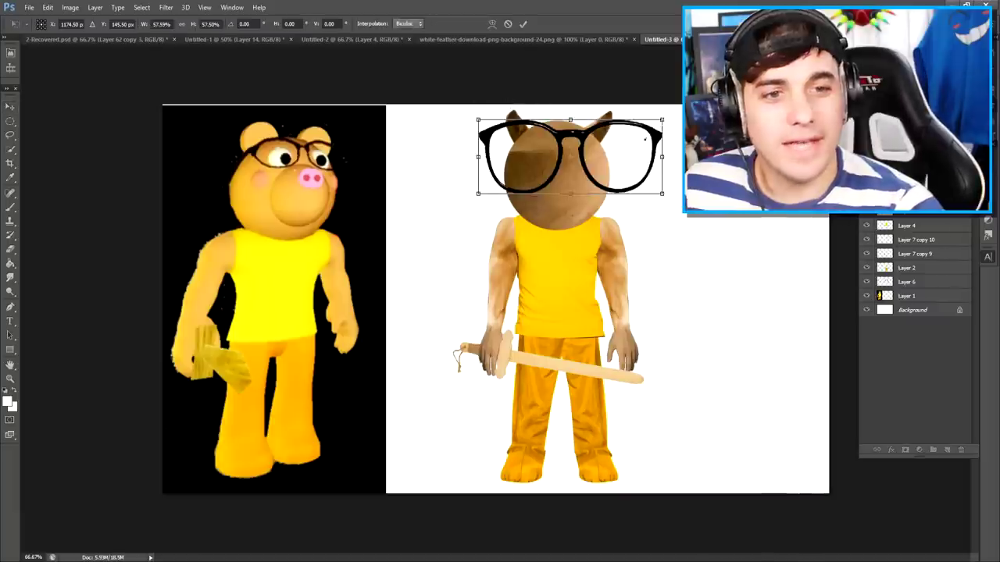
Shrink the black glasses to about 31%, centre them over the upper face and nudge them into place
{"action": "left_click_drag", "start_coordinate": [662, 119], "coordinate": [579, 159]}
{"action": "left_click", "coordinate": [523, 23]}
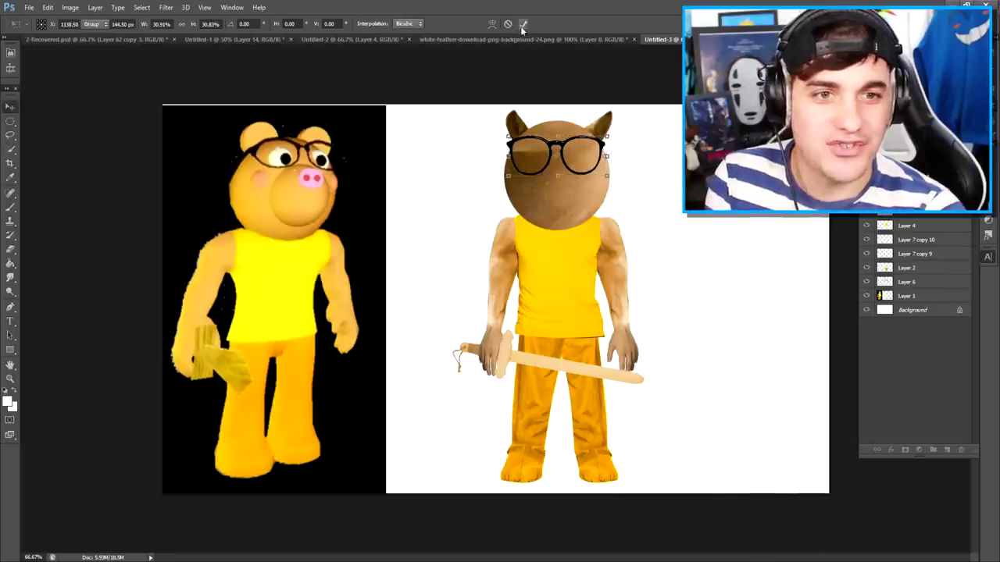
{"action": "key", "text": "Left"}
{"action": "key", "text": "Left"}
{"action": "key", "text": "Left"}
{"action": "key", "text": "Up"}
{"action": "key", "text": "Up"}
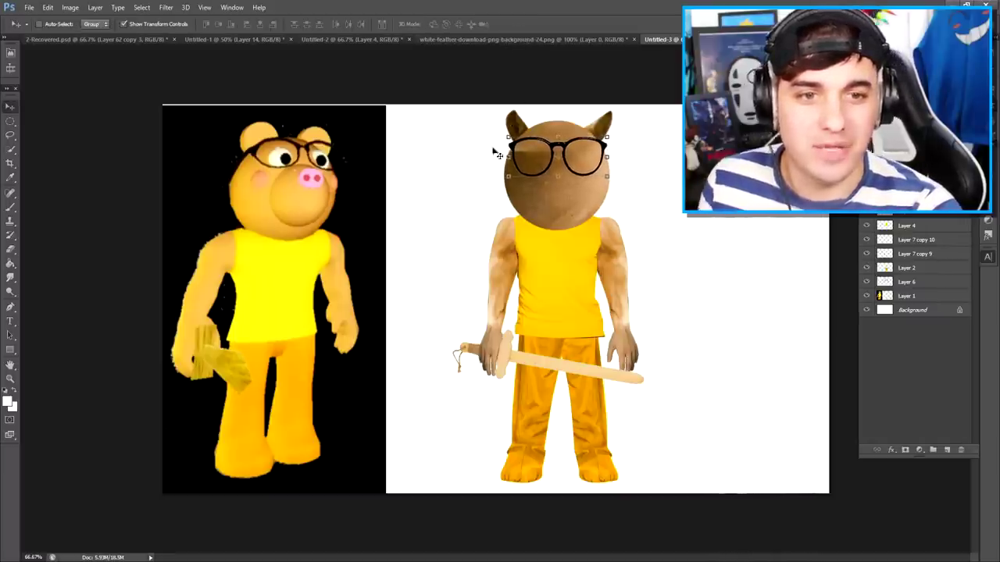
Look through the zebra document's layers for face parts to reuse, and return to the yellow character's document
{"action": "left_click", "coordinate": [340, 37]}
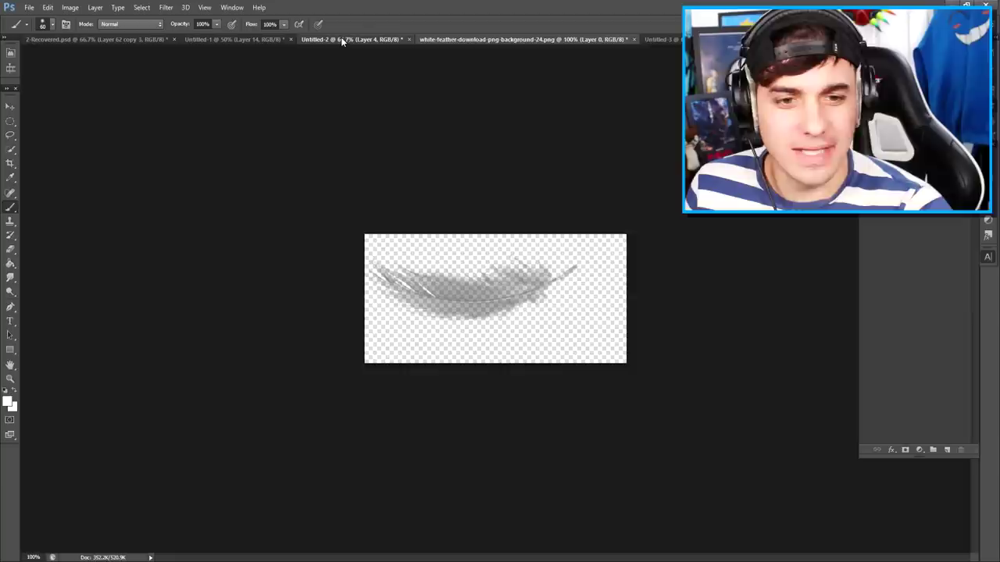
{"action": "left_click", "coordinate": [8, 106]}
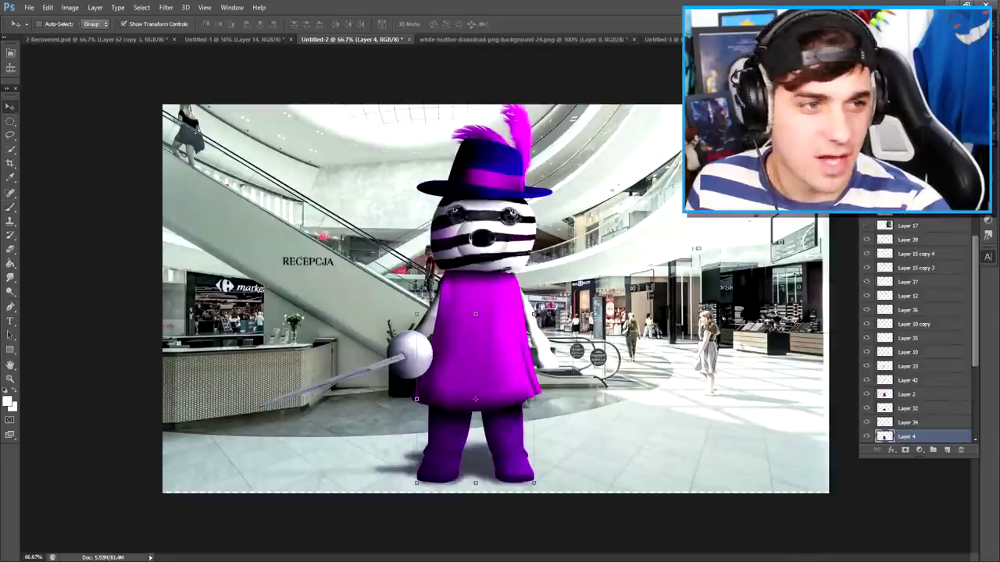
{"action": "scroll", "coordinate": [908, 265], "scroll_direction": "up", "scroll_amount": 5}
{"action": "left_click", "coordinate": [662, 39]}
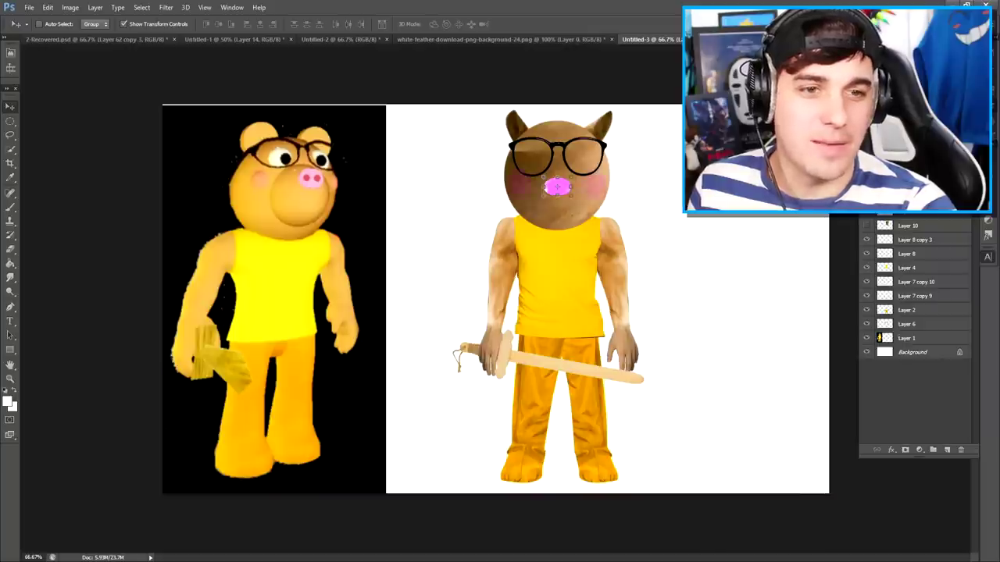
Undo the pink recolouring of the nose
{"action": "key", "text": "alt+shift+BackSpace"}
{"action": "key", "text": "ctrl+z"}
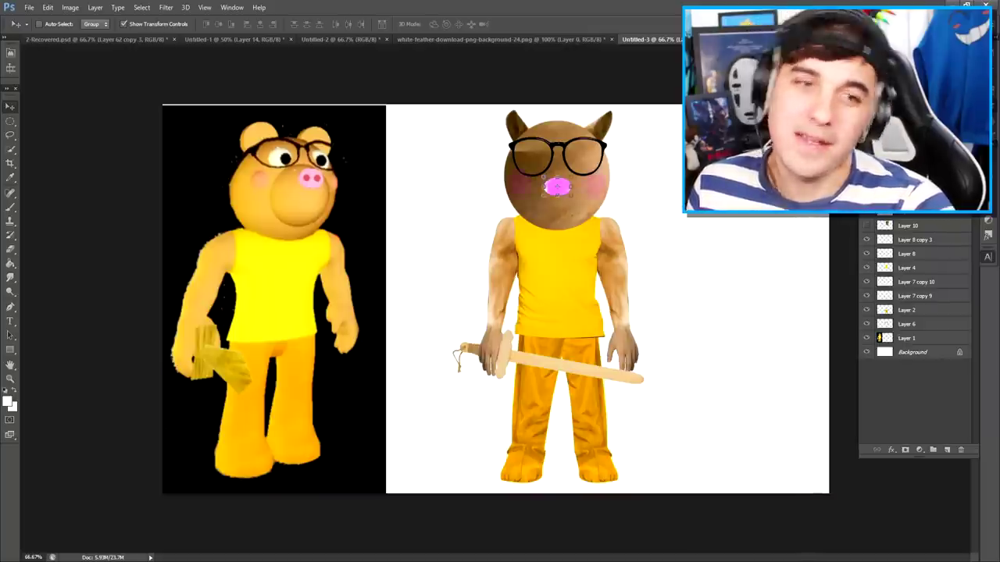
{"action": "key", "text": "ctrl+z"}
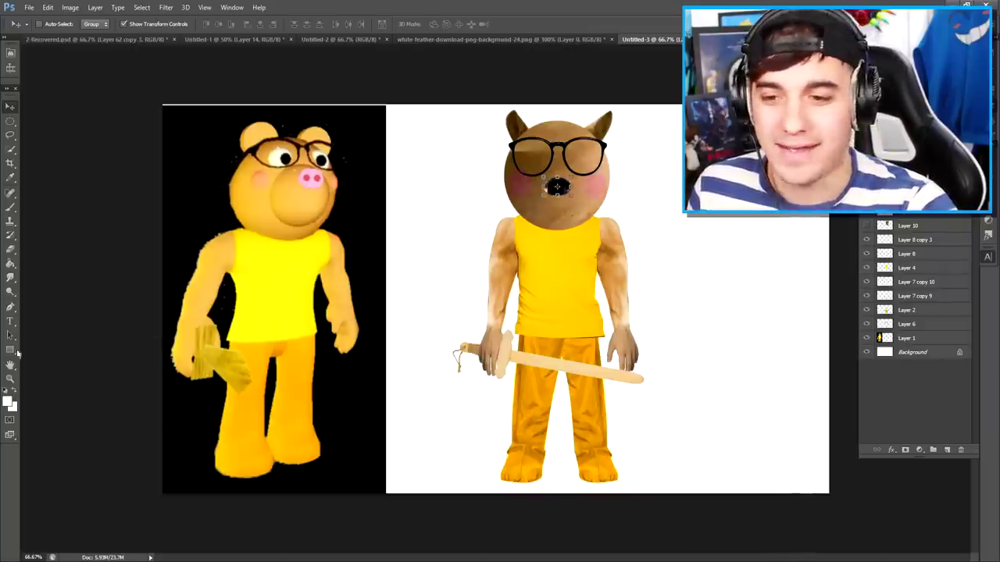
Paste the horse eye photo and erase the fur around the eye with an enlarged eraser brush
{"action": "key", "text": "z"}
{"action": "key", "text": "ctrl+v"}
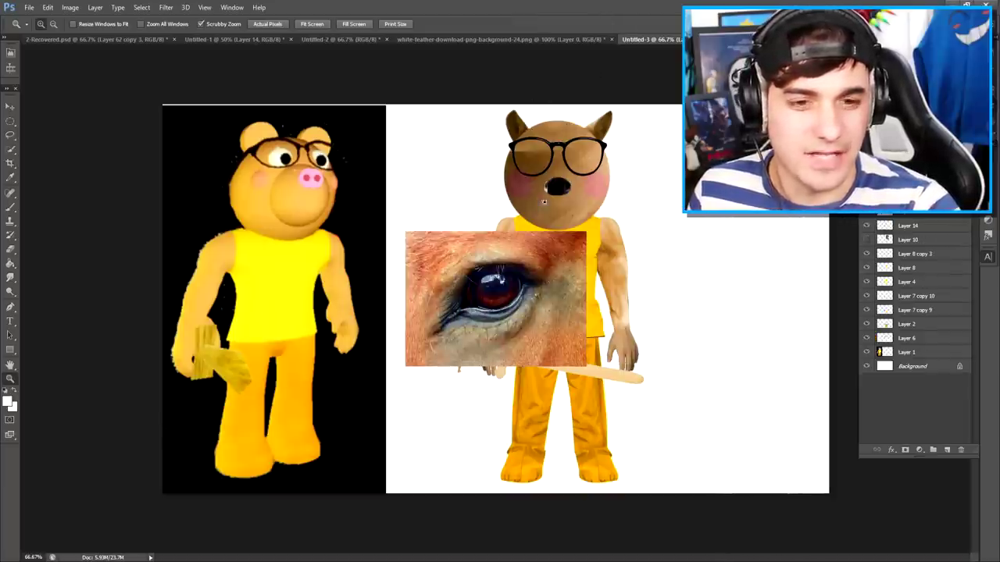
{"action": "key", "text": "e"}
{"action": "key", "text": "bracketright"}
{"action": "key", "text": "bracketright"}
{"action": "key", "text": "bracketright"}
{"action": "mouse_move", "coordinate": [412, 299]}
{"action": "left_mouse_down"}
{"action": "mouse_move", "coordinate": [429, 219]}
{"action": "mouse_move", "coordinate": [470, 216]}
{"action": "mouse_move", "coordinate": [449, 241]}
{"action": "mouse_move", "coordinate": [503, 232]}
{"action": "mouse_move", "coordinate": [599, 266]}
{"action": "mouse_move", "coordinate": [606, 288]}
{"action": "mouse_move", "coordinate": [568, 387]}
{"action": "mouse_move", "coordinate": [521, 355]}
{"action": "left_mouse_up"}
{"action": "key", "text": "bracketleft"}
{"action": "key", "text": "bracketleft"}
Scale the cut-out eye to about 38% and place it behind the glasses lens on the viewer's right
{"action": "left_click_drag", "start_coordinate": [499, 312], "coordinate": [595, 178]}
{"action": "key", "text": "ctrl+t"}
{"action": "mouse_move", "coordinate": [680, 98]}
{"action": "left_mouse_down"}
{"action": "mouse_move", "coordinate": [547, 195]}
{"action": "mouse_move", "coordinate": [574, 190]}
{"action": "mouse_move", "coordinate": [566, 161]}
{"action": "mouse_move", "coordinate": [591, 170]}
{"action": "left_mouse_up"}
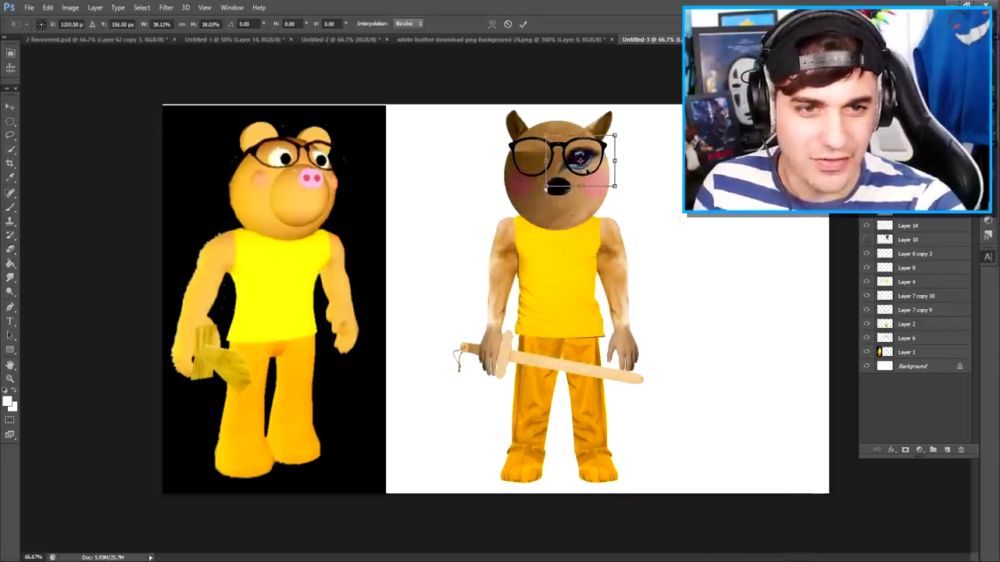
{"action": "left_click", "coordinate": [523, 23]}
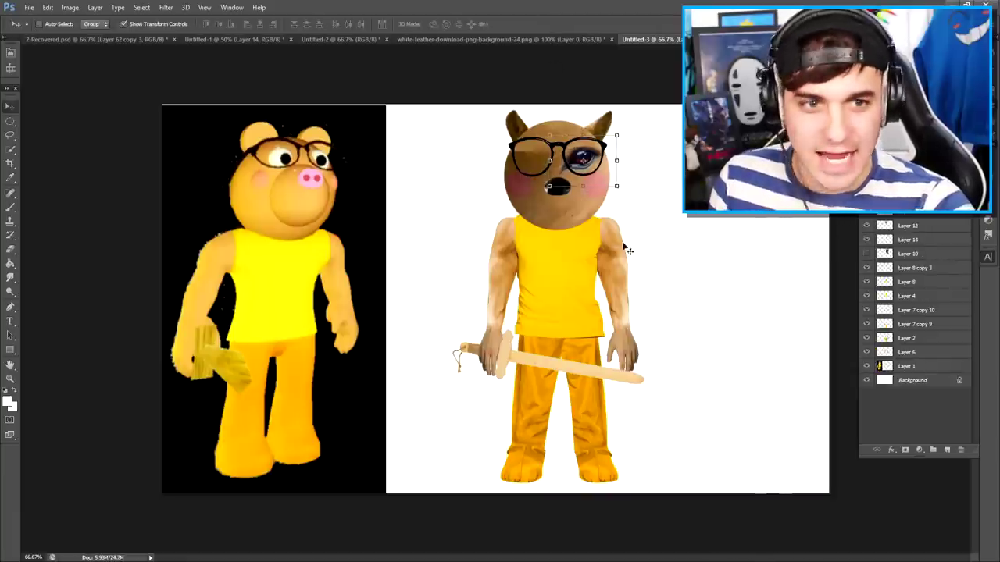
Place a horizontally mirrored copy of the eye behind the other glasses lens
{"action": "left_click_drag", "start_coordinate": [617, 160], "coordinate": [535, 169]}
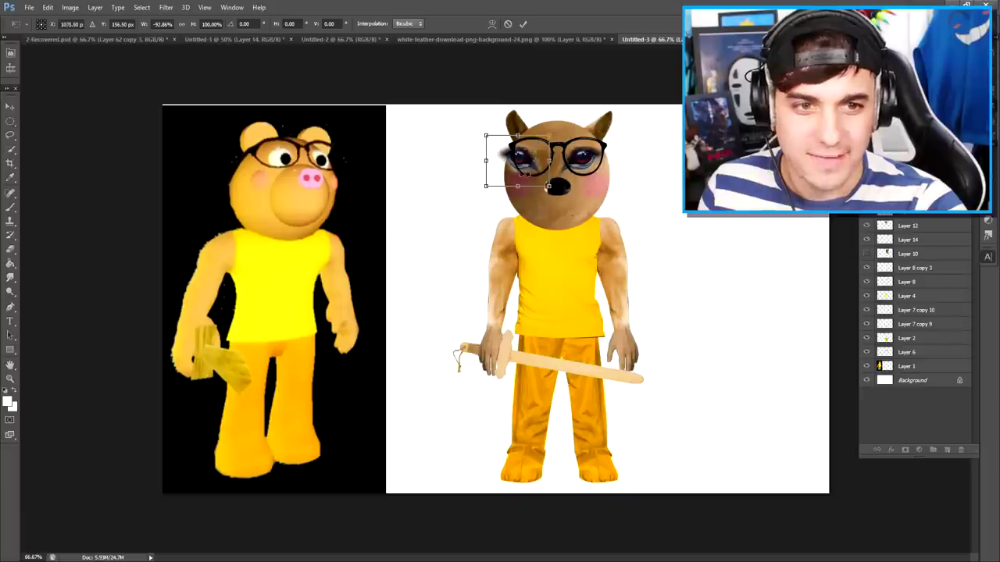
{"action": "key", "text": "Return"}
Add an inner shadow to the glasses layer and brighten the head with an RGB Curves adjustment
{"action": "double_click", "coordinate": [921, 225]}
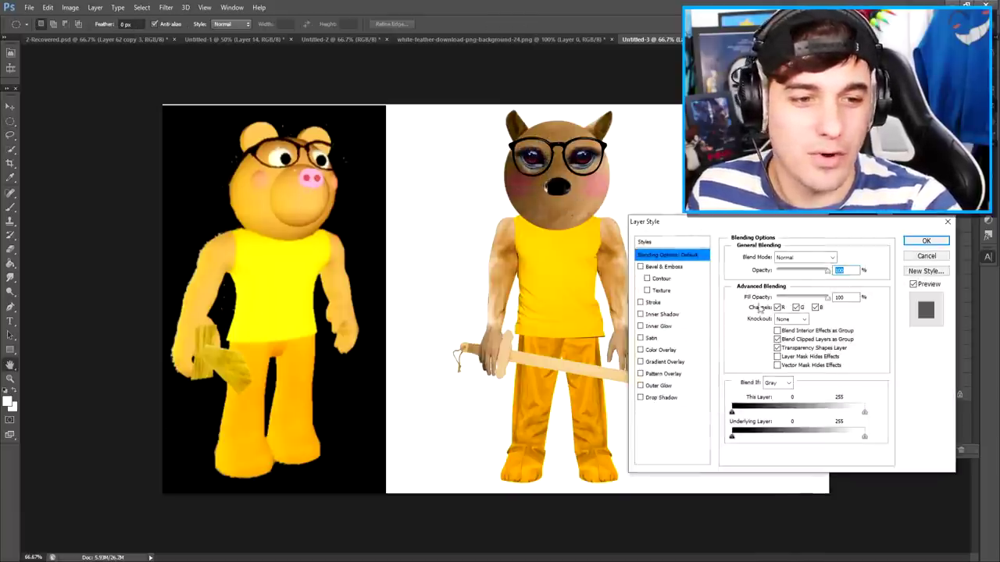
{"action": "left_click", "coordinate": [663, 315]}
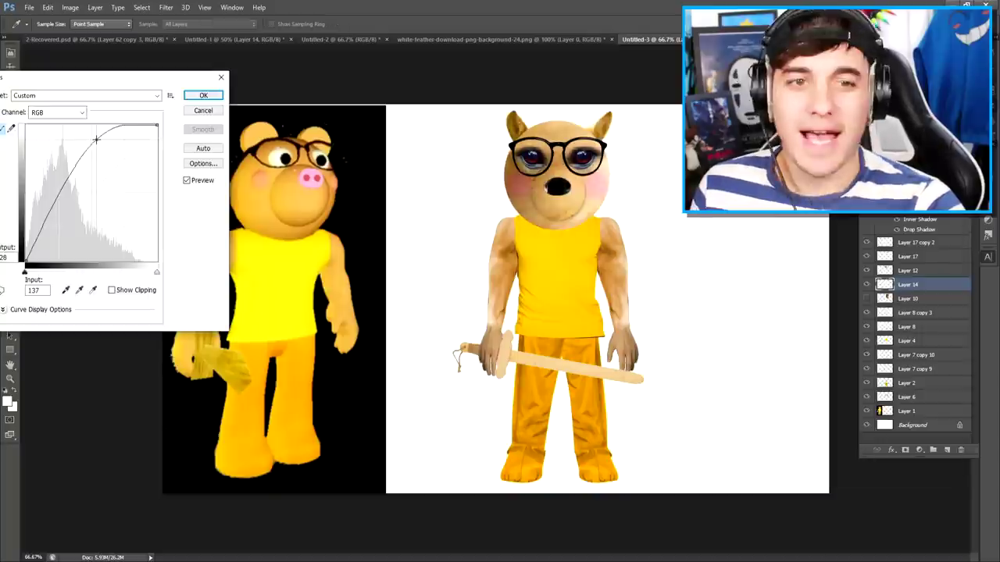
{"action": "left_click", "coordinate": [197, 95]}
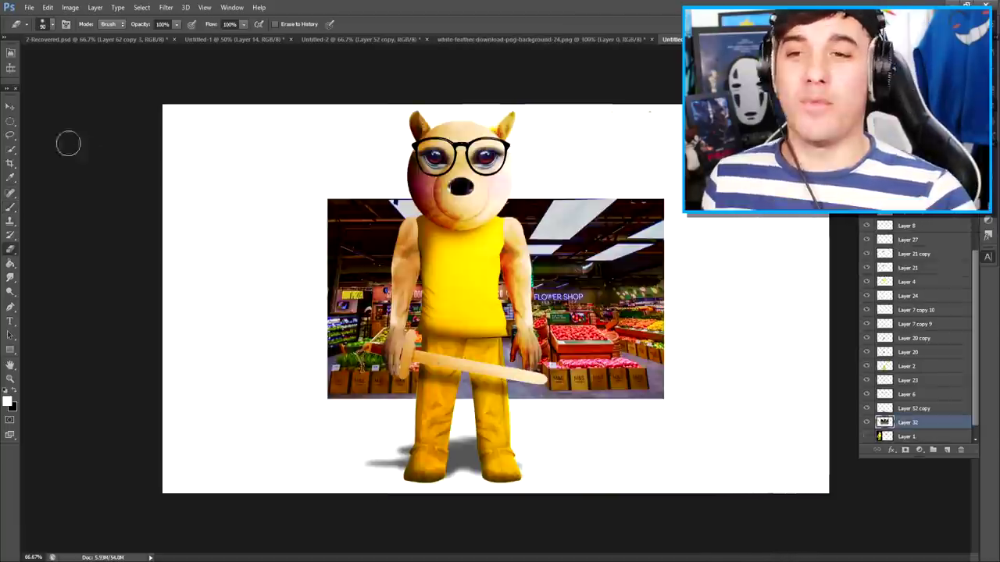
Enlarge and reposition the supermarket photo behind the character until it fills the whole canvas
{"action": "key", "text": "v"}
{"action": "left_click_drag", "start_coordinate": [328, 199], "coordinate": [0, 0]}
{"action": "left_click_drag", "start_coordinate": [249, 123], "coordinate": [397, 215]}
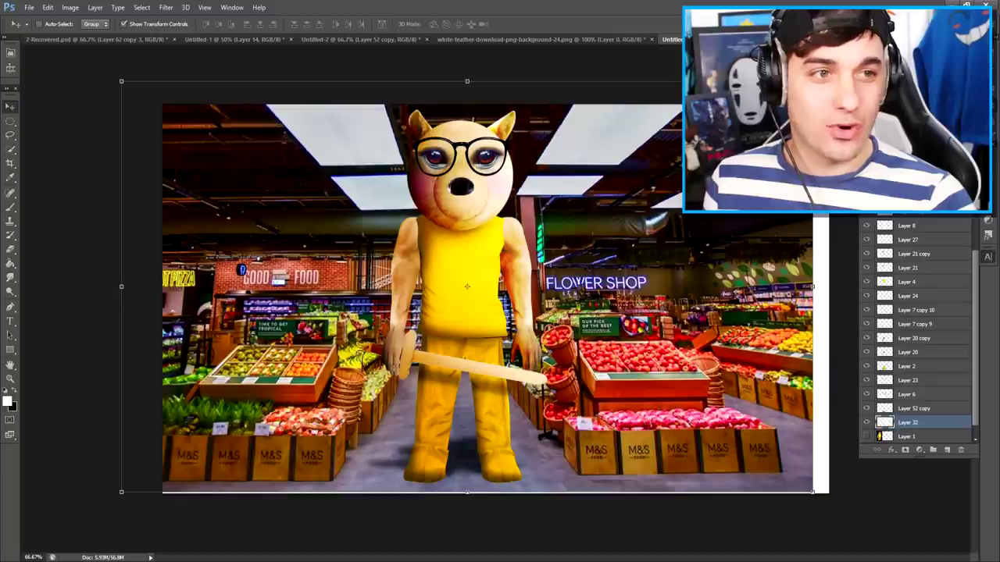
{"action": "left_click_drag", "start_coordinate": [812, 82], "coordinate": [984, 0]}
{"action": "left_click_drag", "start_coordinate": [576, 161], "coordinate": [614, 163]}
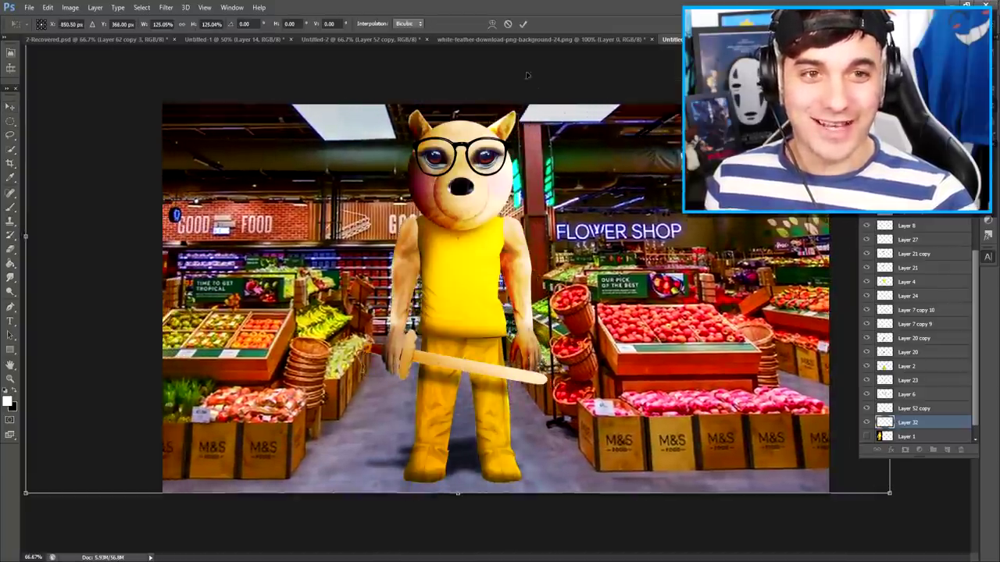
{"action": "key", "text": "Return"}
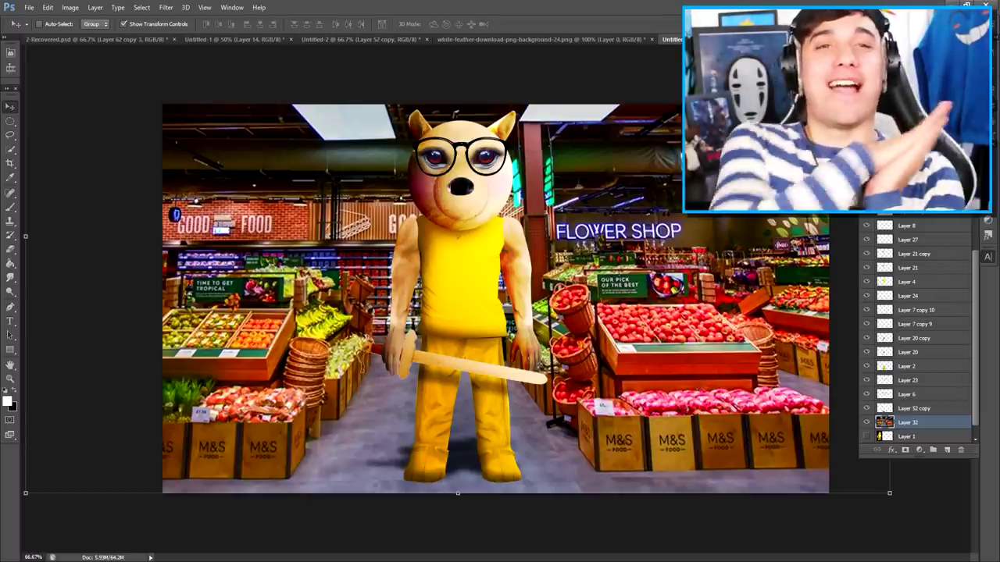